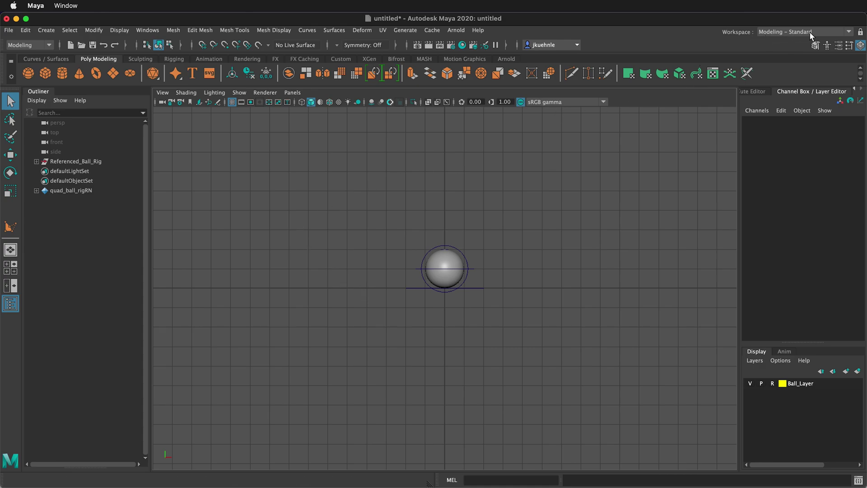
Switch to the Animation workspace and select the ball's Main_Controller
left_click(849, 33)
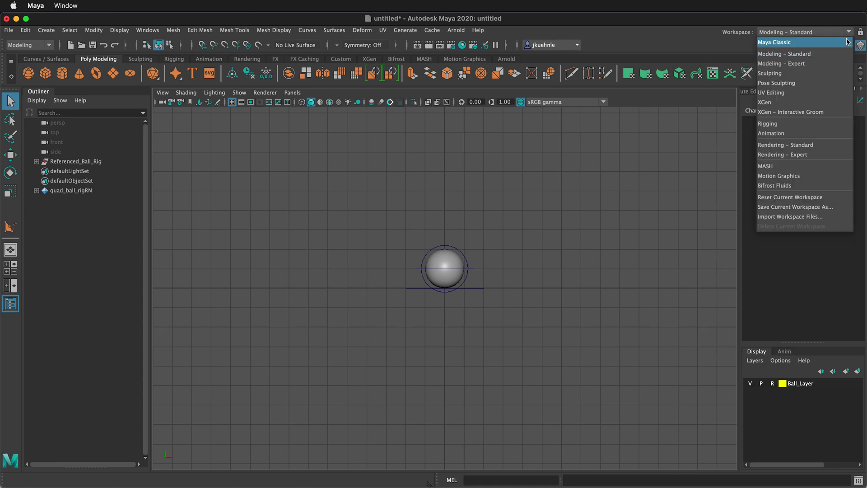
left_click(814, 138)
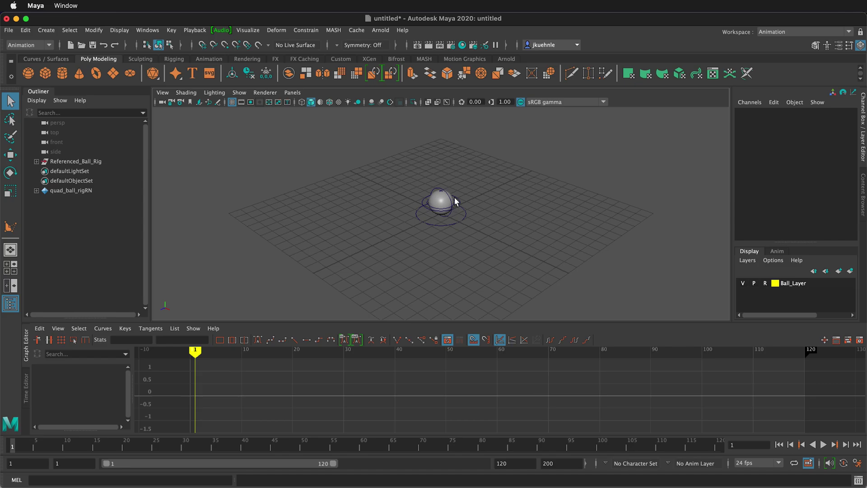
scroll(443, 190, "up", 6)
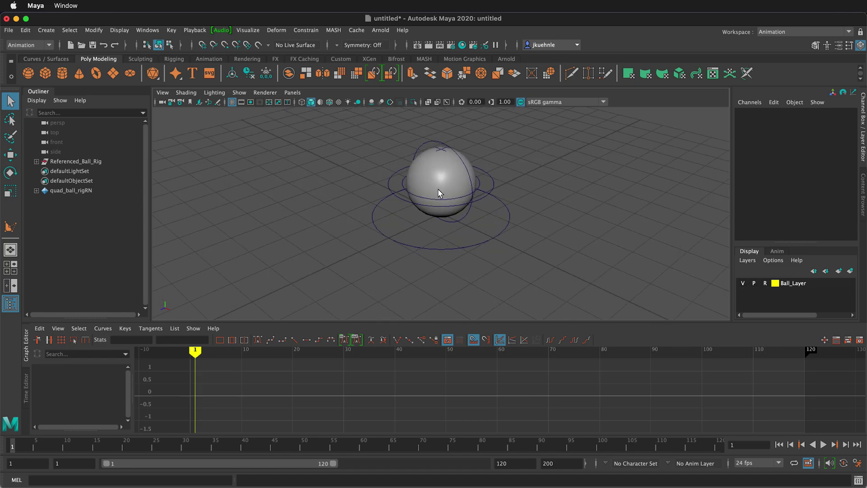
left_click(441, 250)
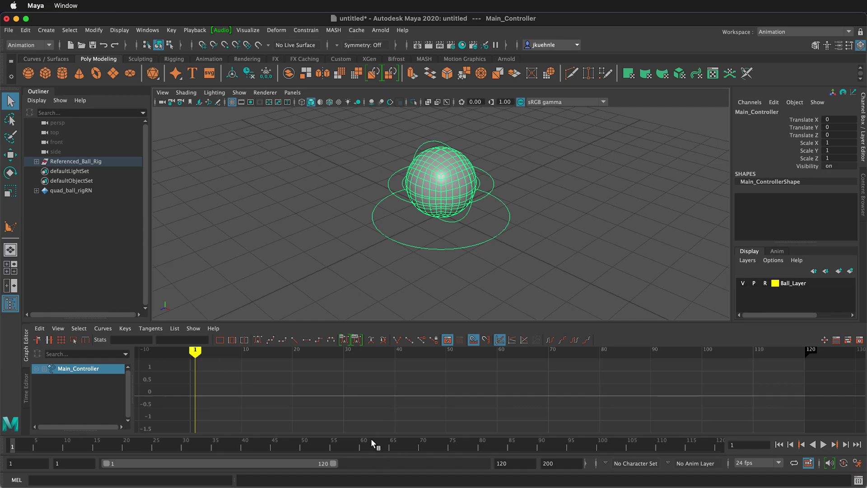
Set the animation end frame to 60
left_click_drag(333, 464, 277, 464)
left_click(517, 463)
key("BackSpace")
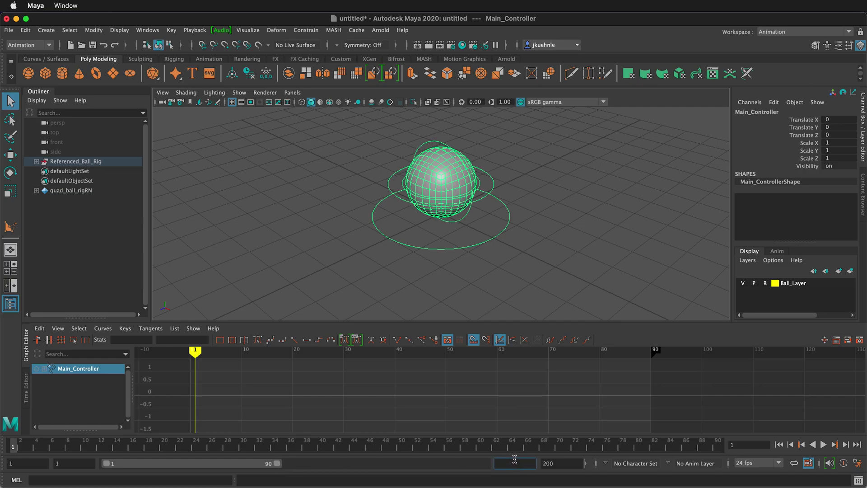
type("60")
key("Return")
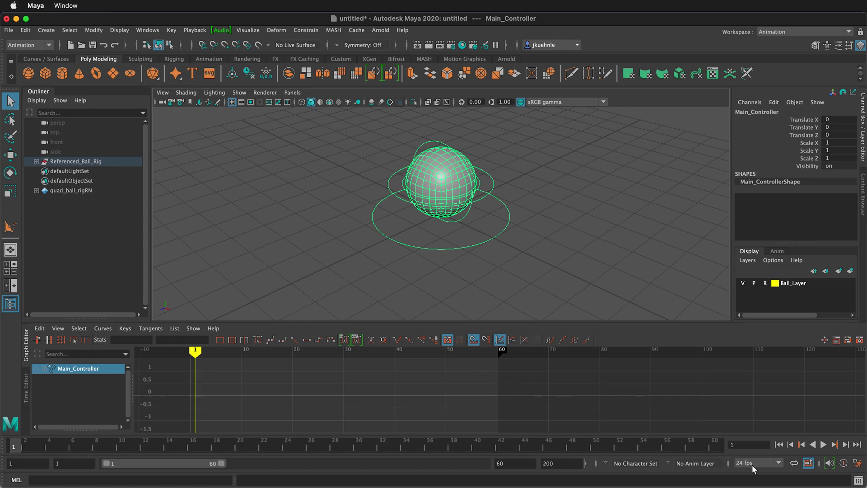
Set the scene frame rate to 30 fps and the playback range end to 60
left_click(775, 463)
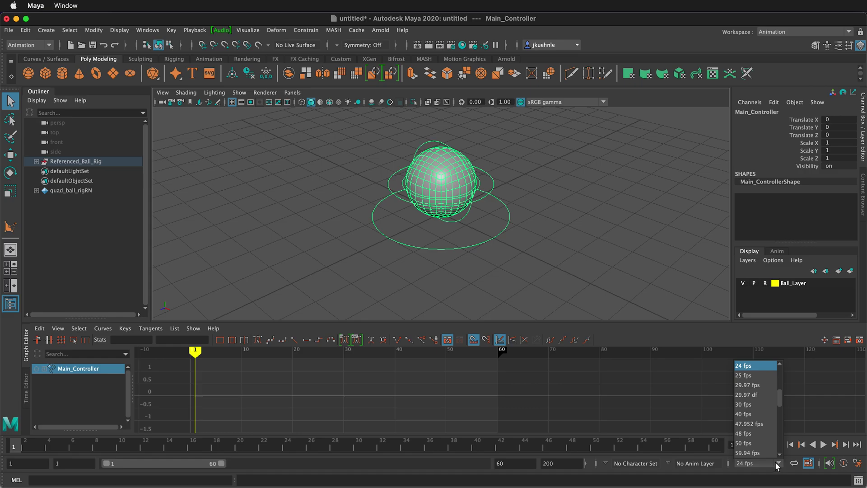
left_click(752, 407)
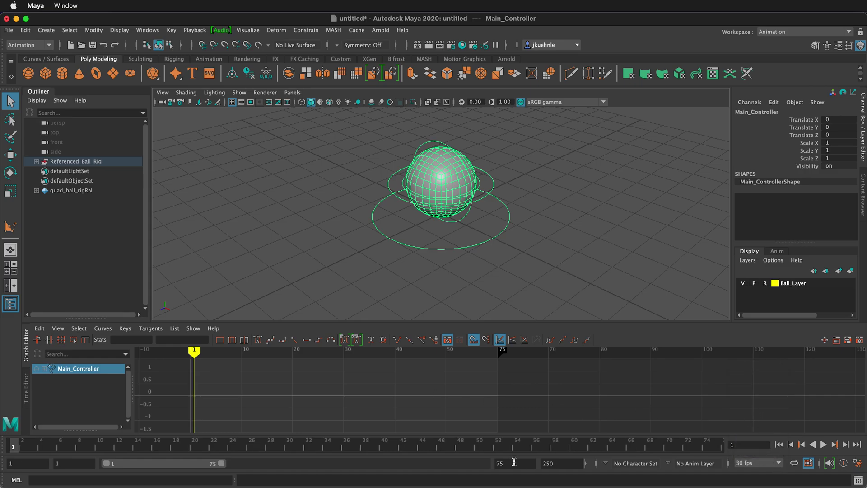
double_click(497, 463)
type("60")
key("Return")
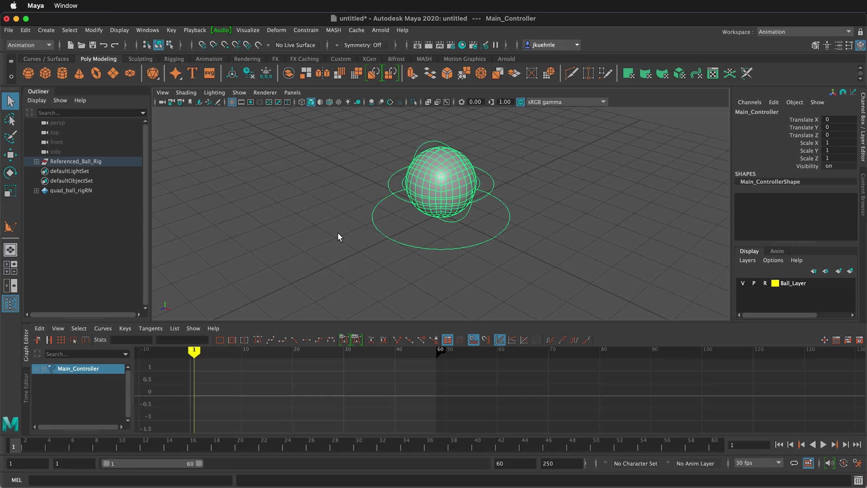
Maximize the front view and pan it to frame the ball
key("space")
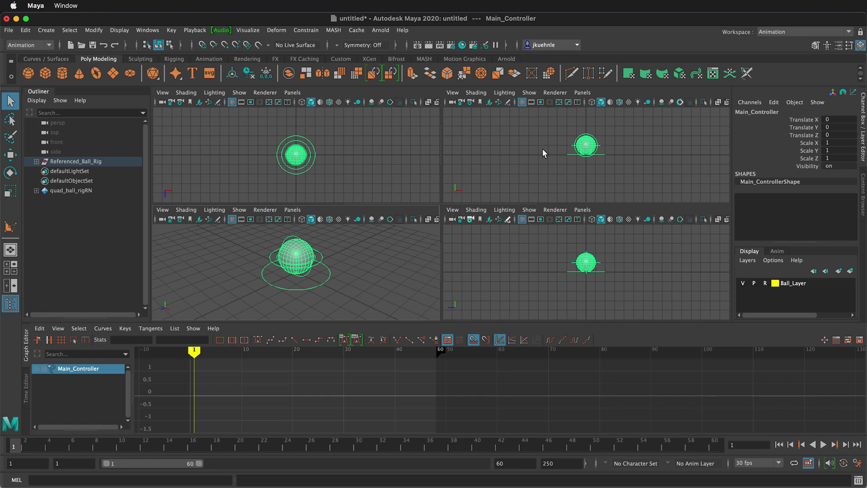
key("space")
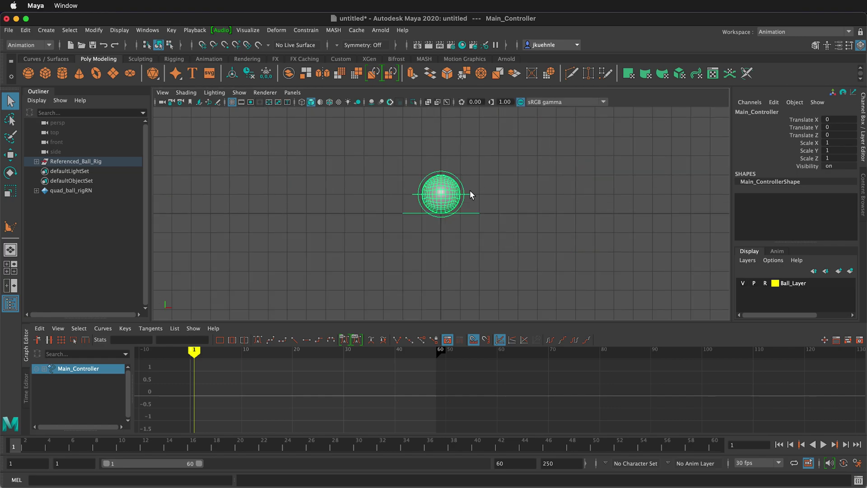
middle_click_drag(464, 191, 354, 229, "alt")
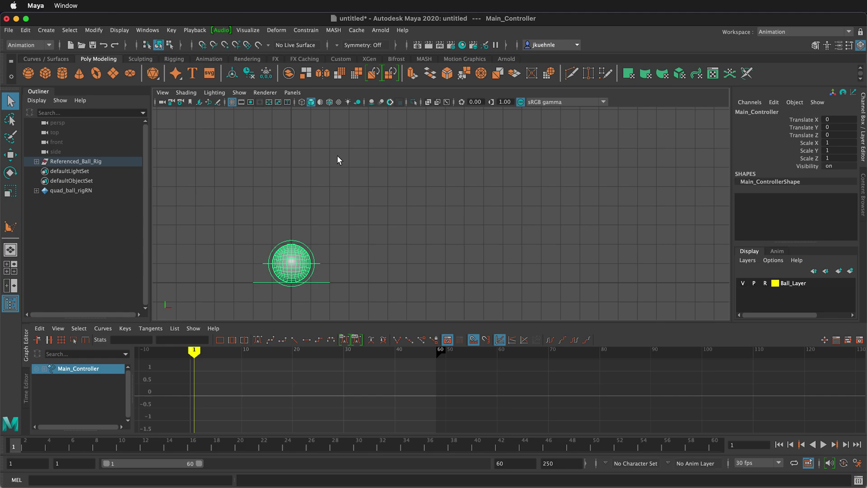
Raise Main_Controller with grid snapping to Translate Y 15
key("w")
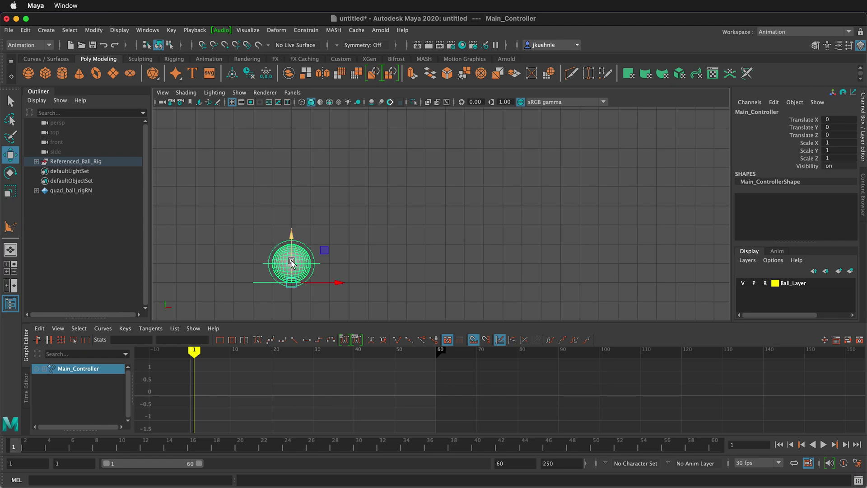
key("x")
left_click_drag(290, 263, 305, 15)
scroll(362, 270, "down", 5)
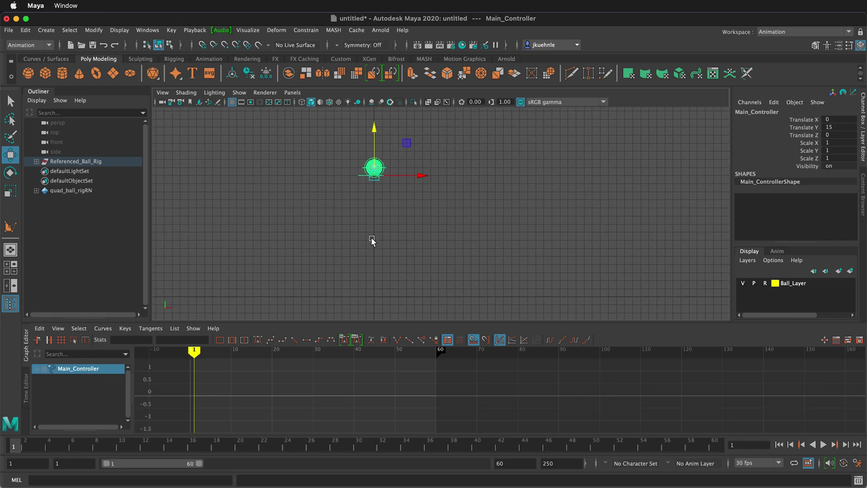
middle_click_drag(367, 244, 323, 235, "alt")
left_click(806, 128)
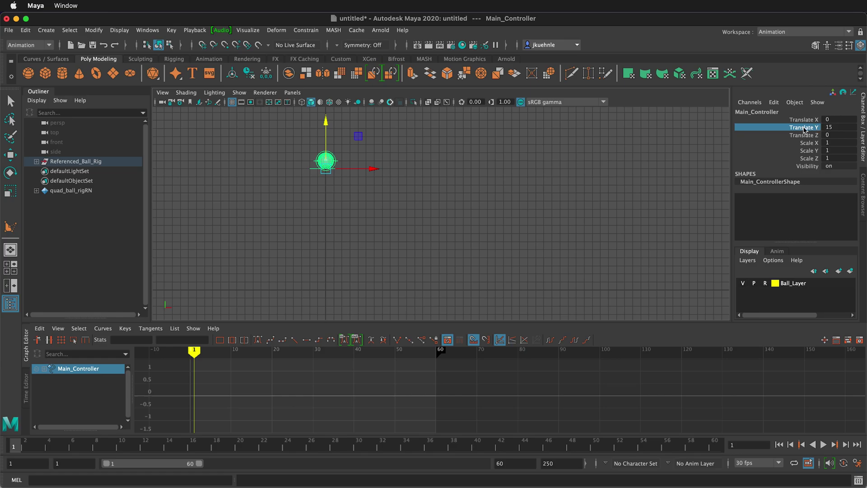
Key Translate Y at 15 on frame 1 and 0 on frame 16, then scrub to review the drop
right_click(804, 130)
left_click(813, 132)
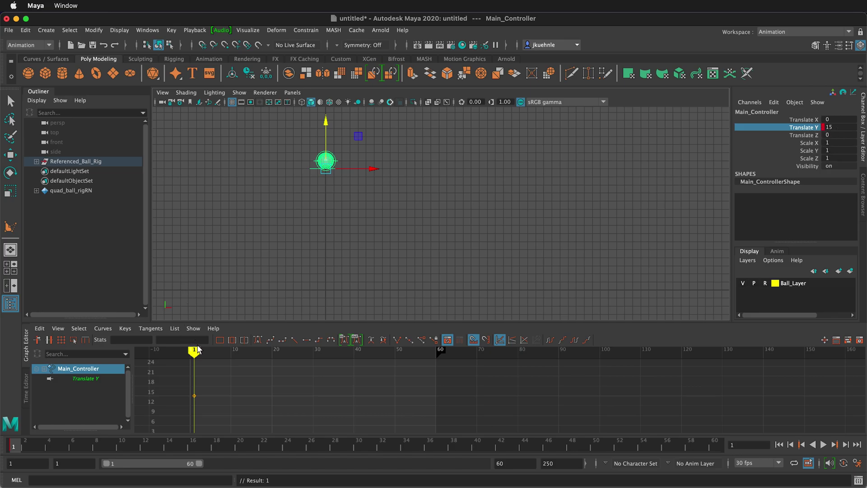
left_click_drag(194, 351, 254, 363)
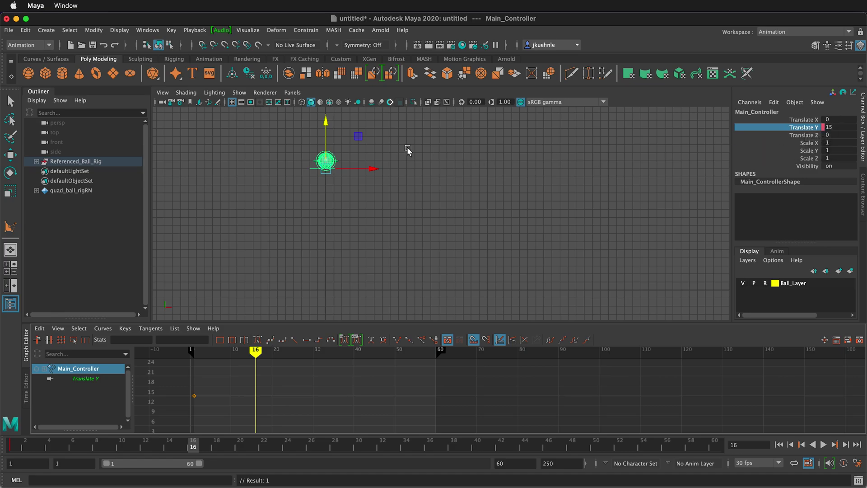
left_click(835, 127)
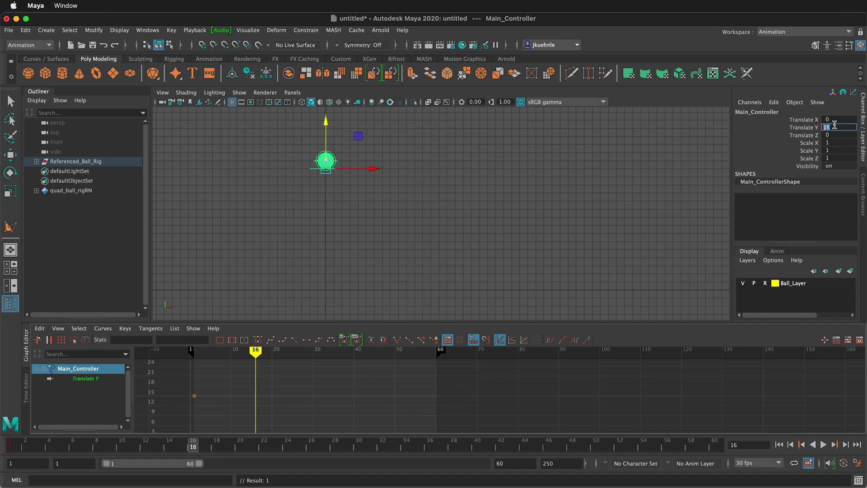
type("0")
key("Return")
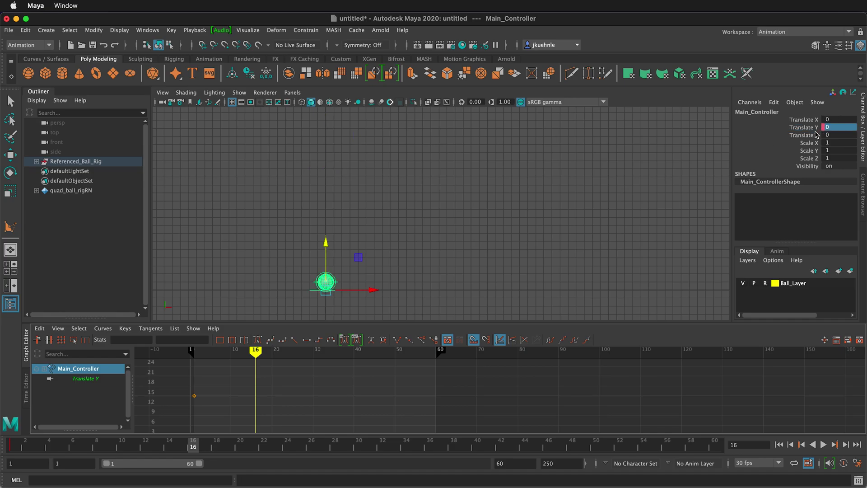
right_click(813, 130)
left_click(772, 143)
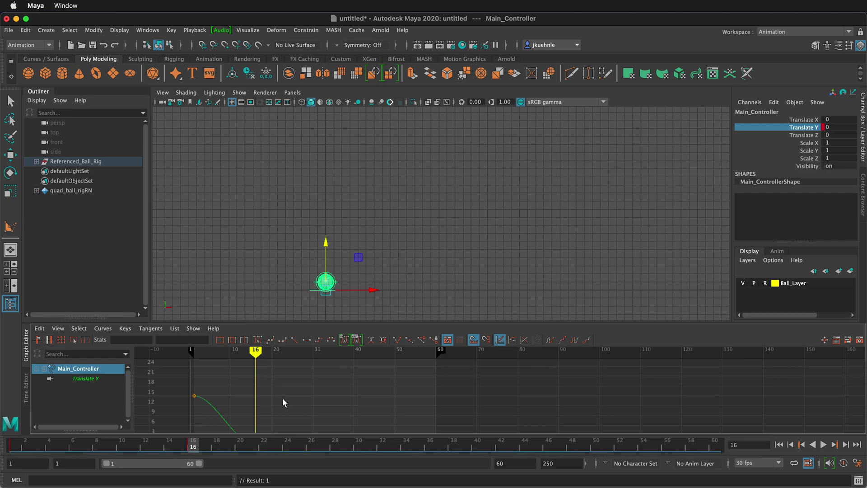
left_click_drag(258, 360, 206, 353)
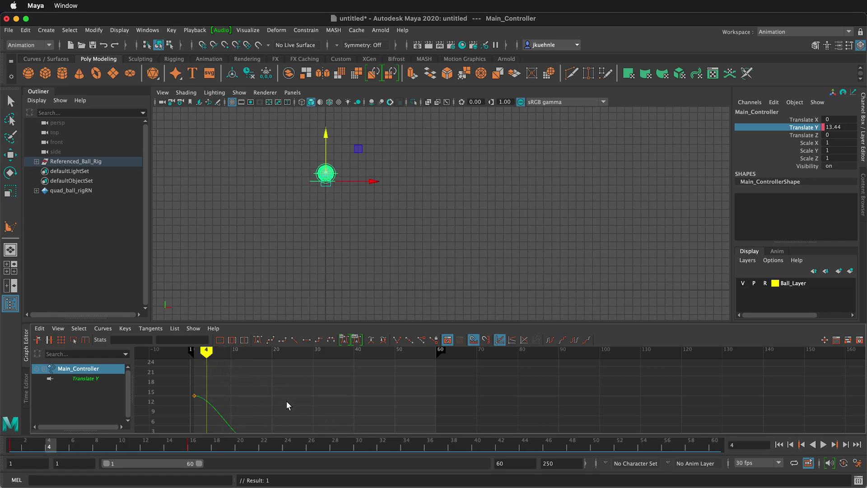
key("a")
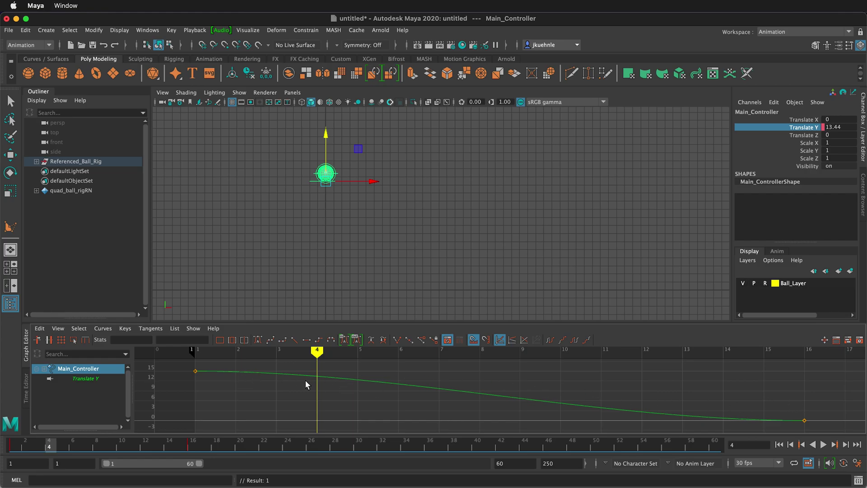
mouse_move(317, 367)
left_mouse_down()
mouse_move(794, 392)
mouse_move(838, 387)
left_mouse_up()
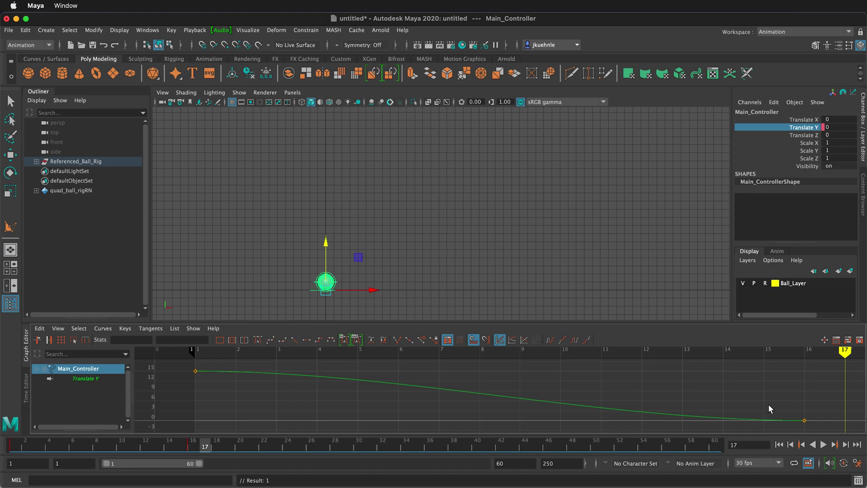
Key a rebound height of 6 on Translate Y at frame 23
left_click(766, 446)
type("23")
key("Return")
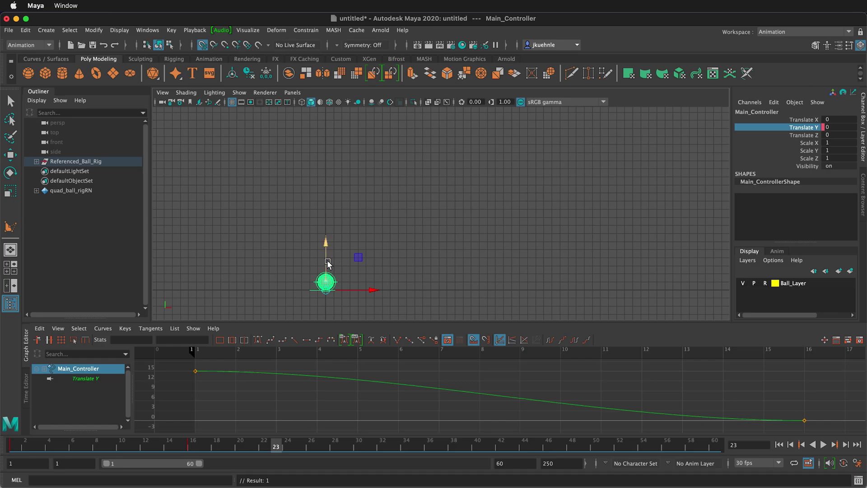
mouse_move(329, 259)
left_mouse_down()
mouse_move(327, 266)
mouse_move(325, 247)
left_mouse_up()
right_click(797, 127)
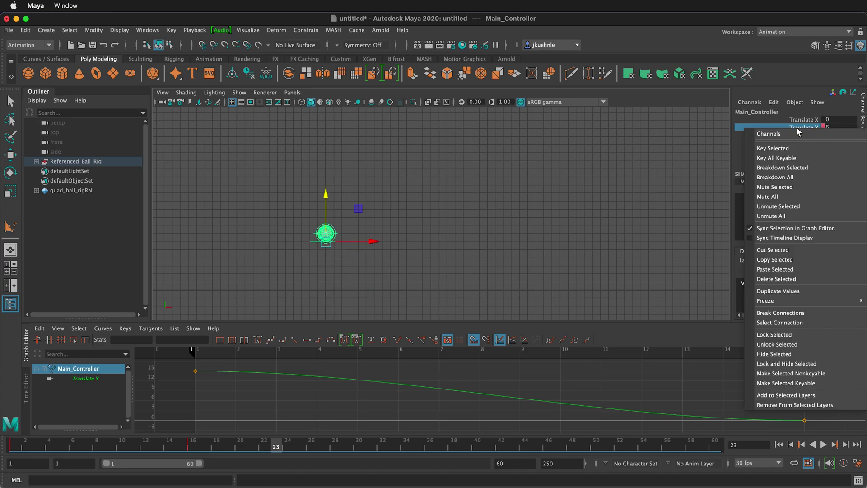
left_click(797, 146)
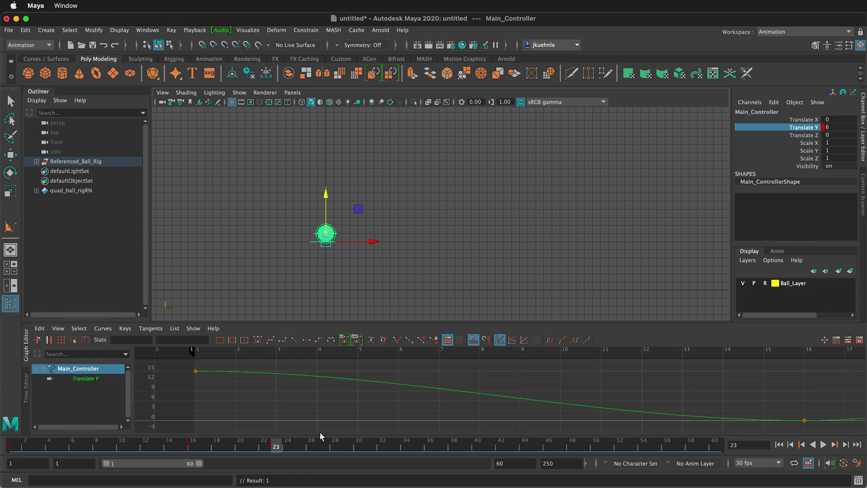
Frame the Translate Y curve from frame 1 and step the time forward to frame 29
key("a")
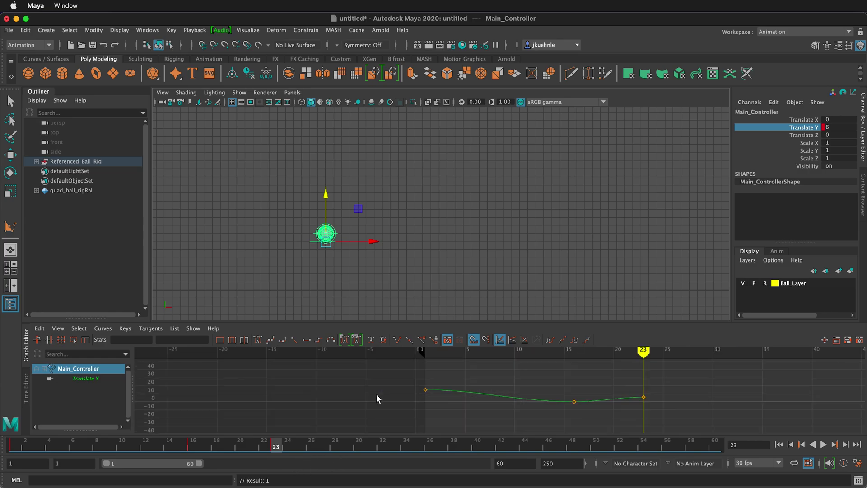
key("f")
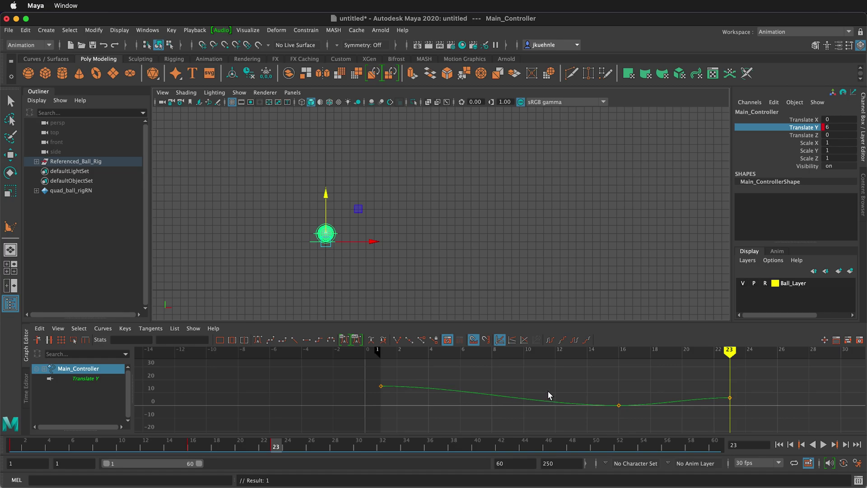
middle_click_drag(548, 392, 346, 387, "alt")
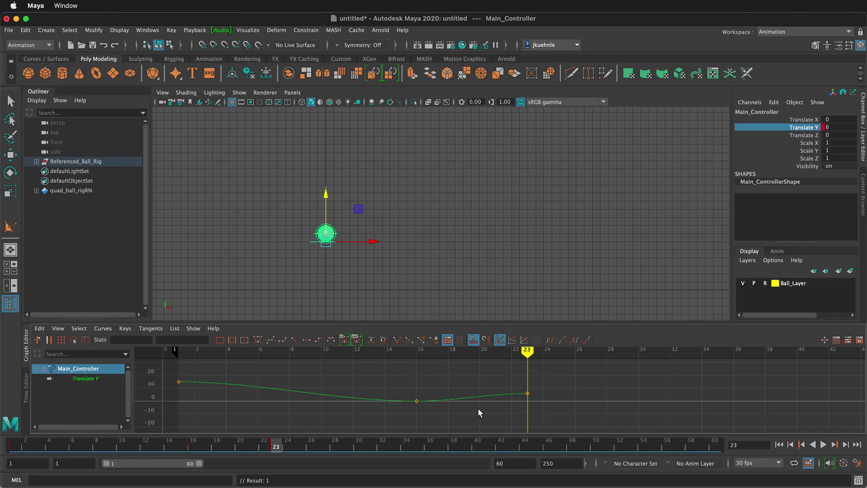
mouse_move(557, 354)
left_mouse_down()
mouse_move(359, 393)
mouse_move(140, 394)
mouse_move(625, 406)
left_mouse_up()
key("alt+period")
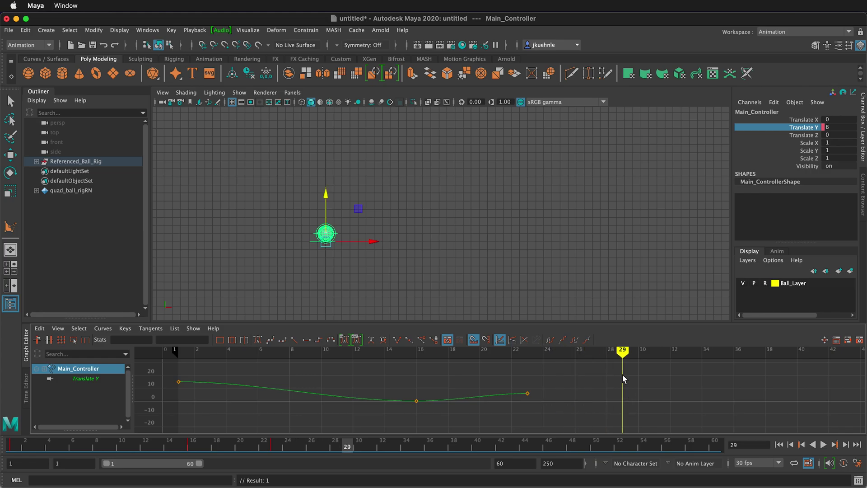
Key Translate Y at 0 on frame 29 and 3 on frame 33
left_click(836, 127)
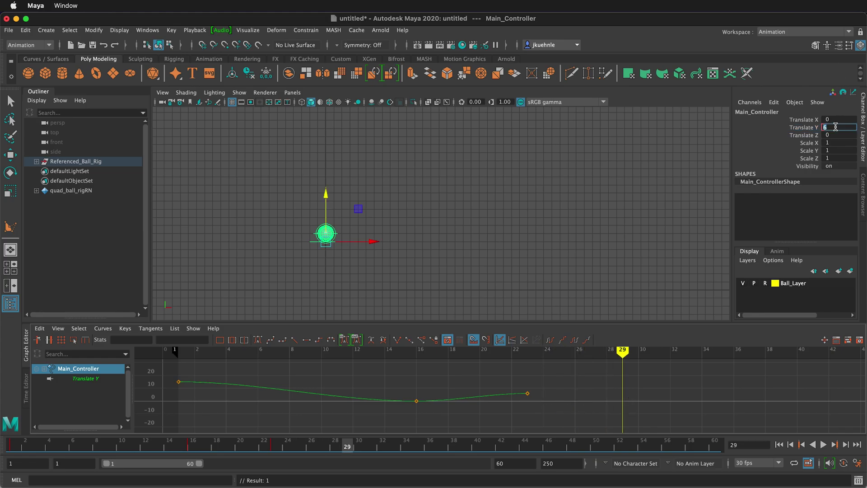
type("0")
key("Return")
right_click(801, 130)
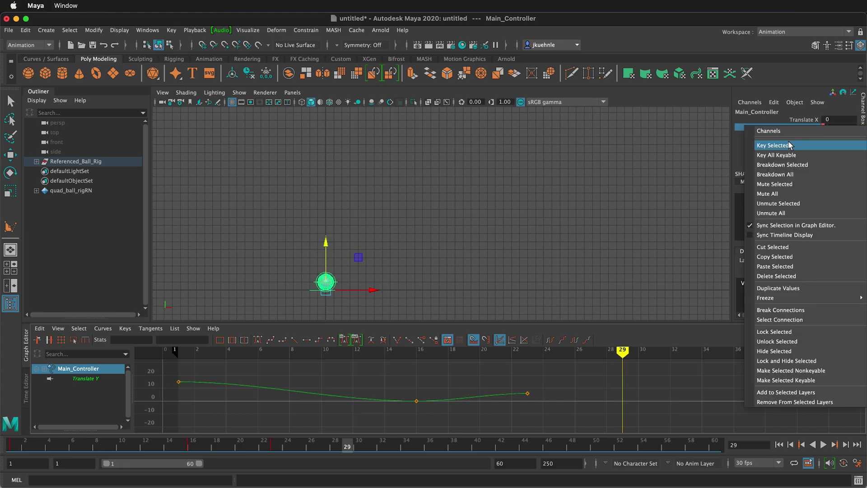
left_click(773, 146)
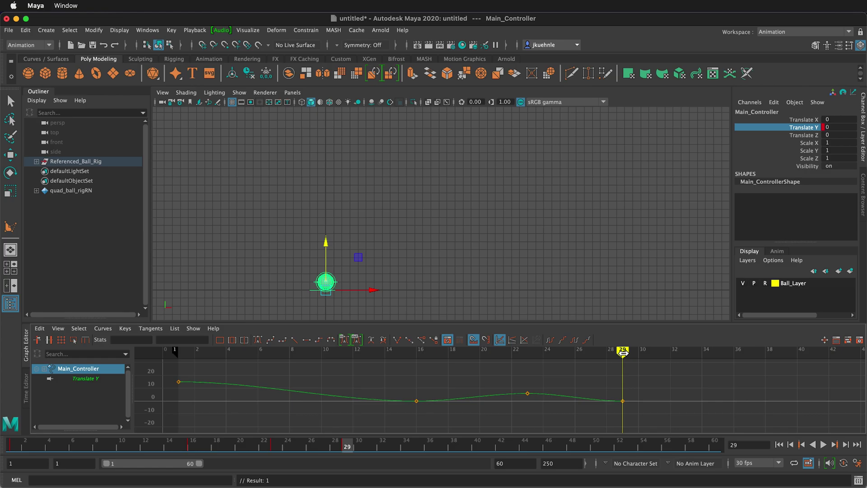
left_click_drag(623, 353, 683, 365)
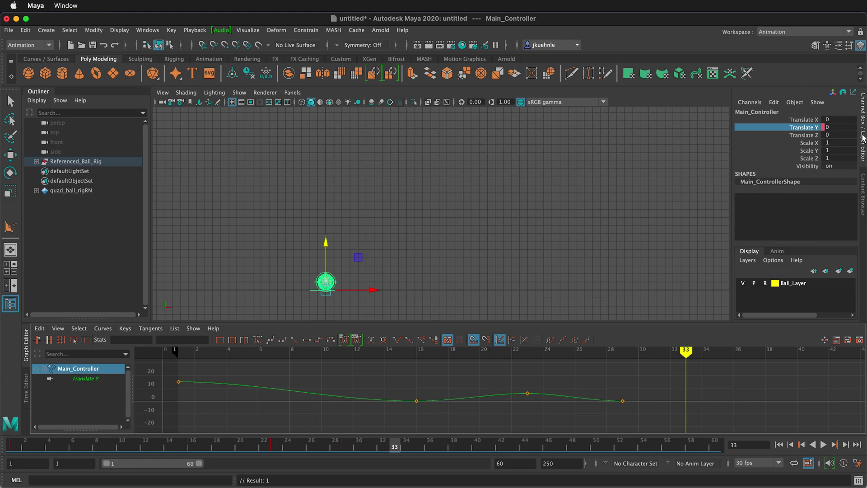
left_click(831, 127)
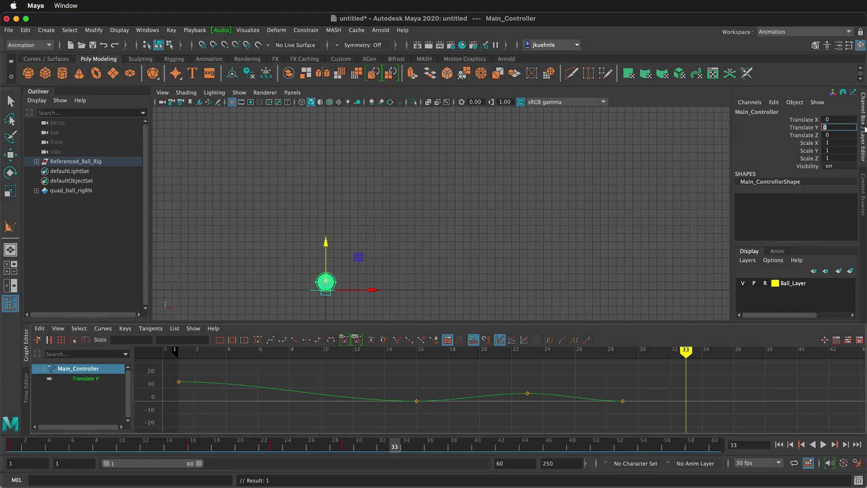
type("3")
key("Return")
right_click(810, 128)
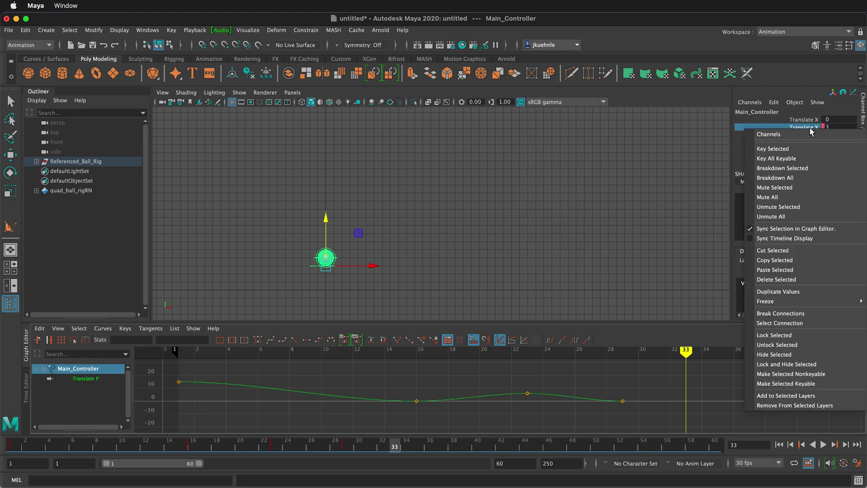
left_click(788, 149)
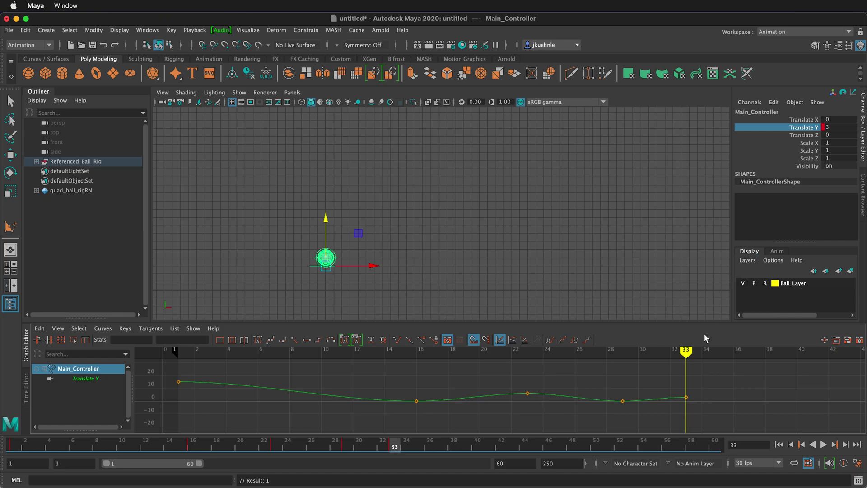
Key Translate Y at 0 on frame 36 and 1.5 on frame 39
left_click_drag(688, 349, 729, 357)
double_click(843, 127)
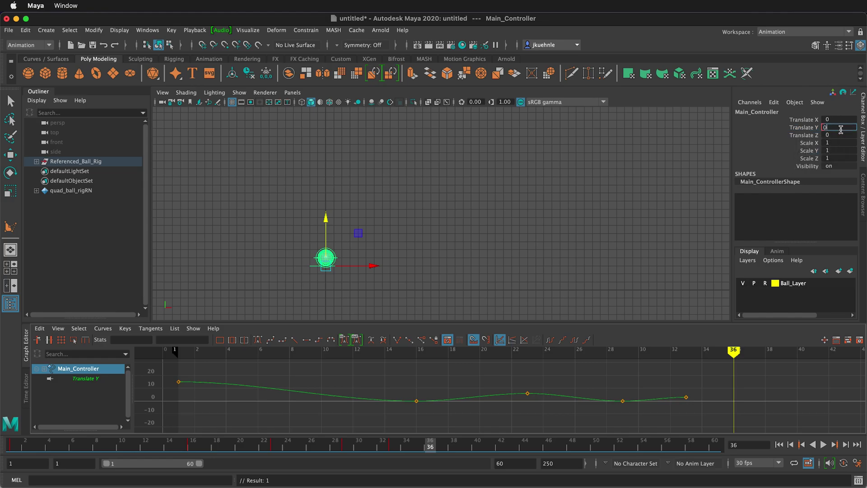
type("0")
key("Return")
right_click(810, 129)
left_click(795, 147)
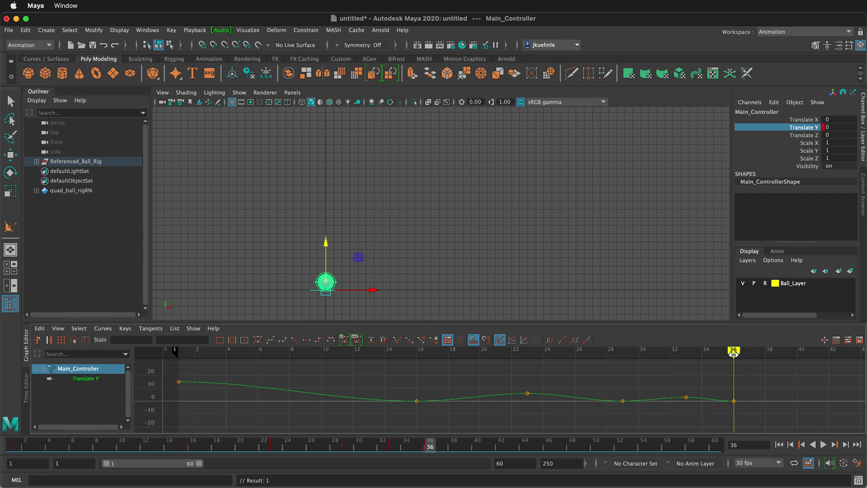
left_click_drag(734, 354, 781, 360)
double_click(836, 127)
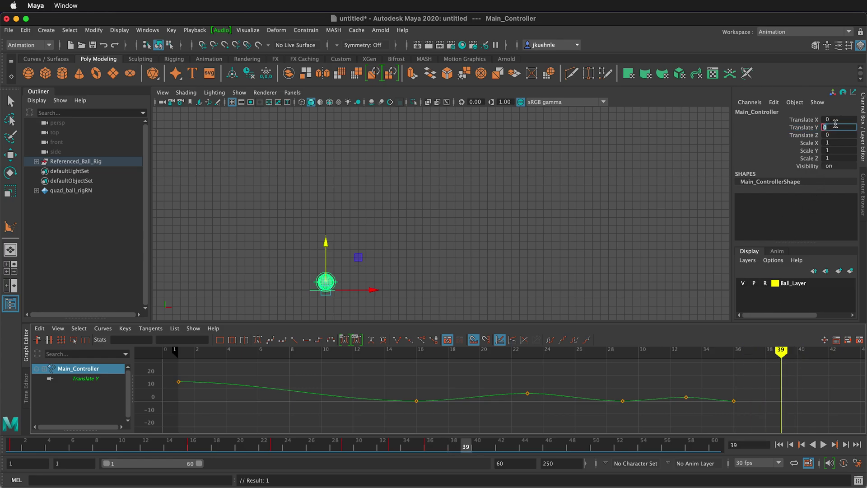
type("1.5")
key("Return")
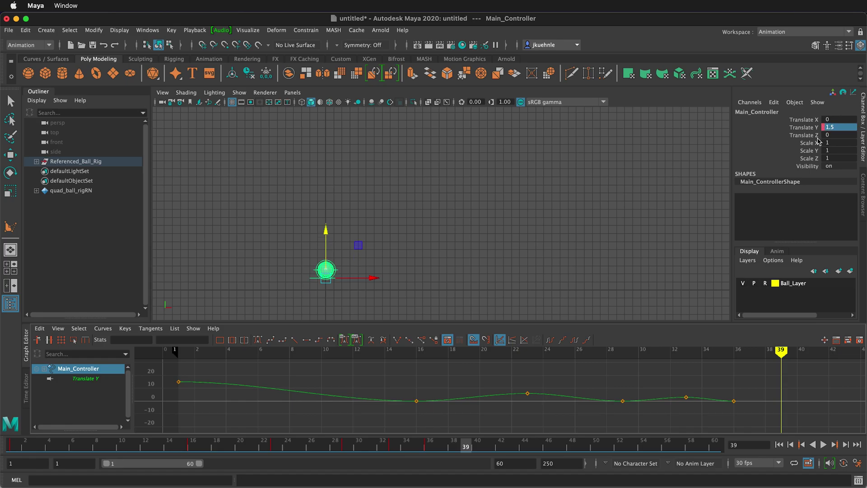
right_click(813, 127)
left_click(788, 149)
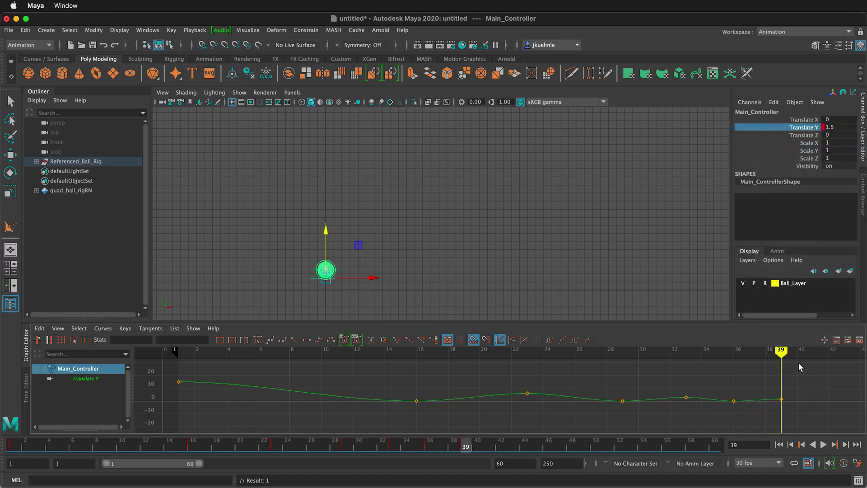
Key Translate Y at 0 on frame 41 so the ball settles
left_click_drag(783, 356, 812, 356)
double_click(835, 124)
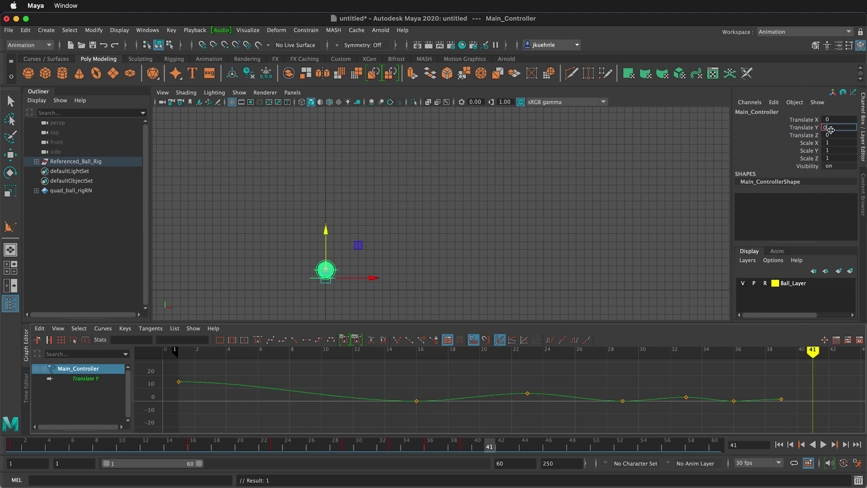
type("0")
key("Return")
right_click(804, 128)
left_click(788, 149)
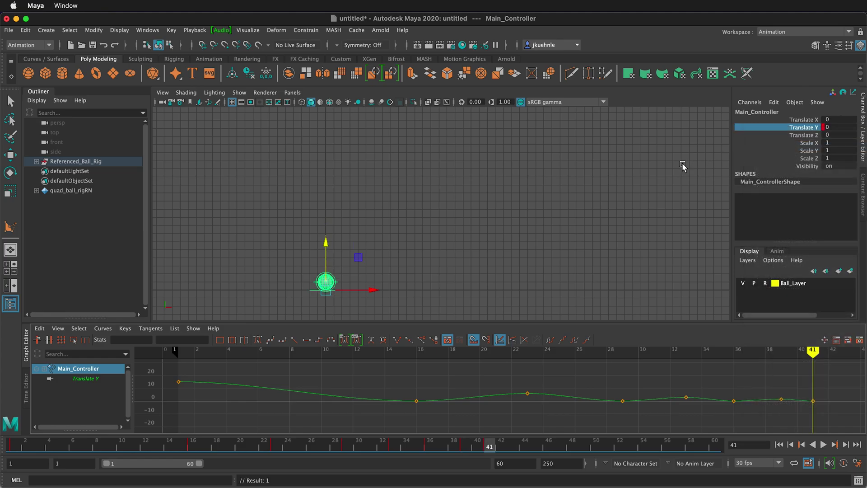
mouse_move(812, 352)
left_mouse_down()
mouse_move(178, 353)
mouse_move(528, 353)
mouse_move(178, 379)
left_mouse_up()
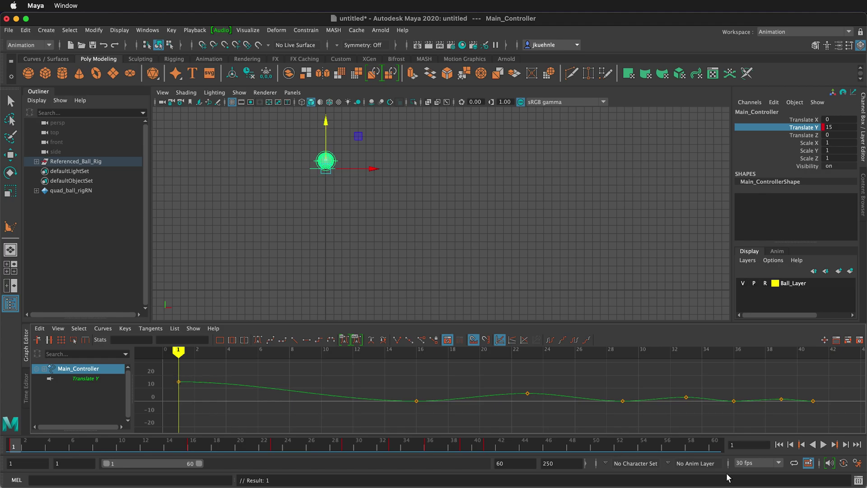
left_click(825, 444)
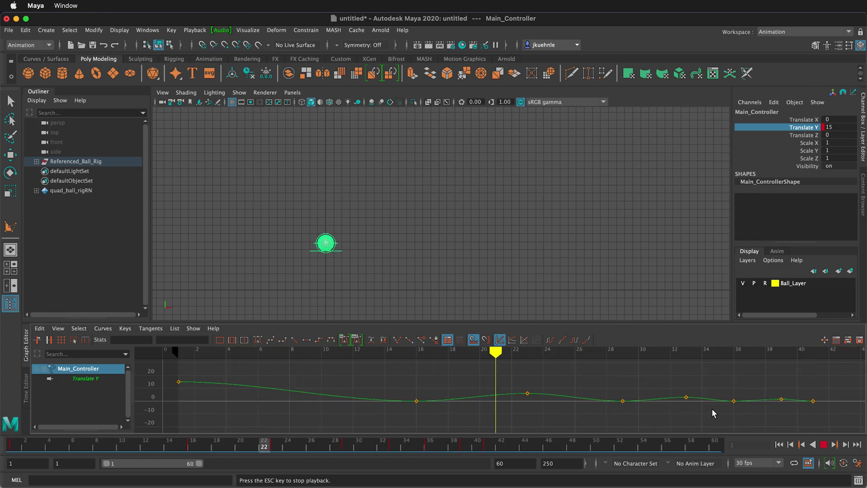
left_click(824, 444)
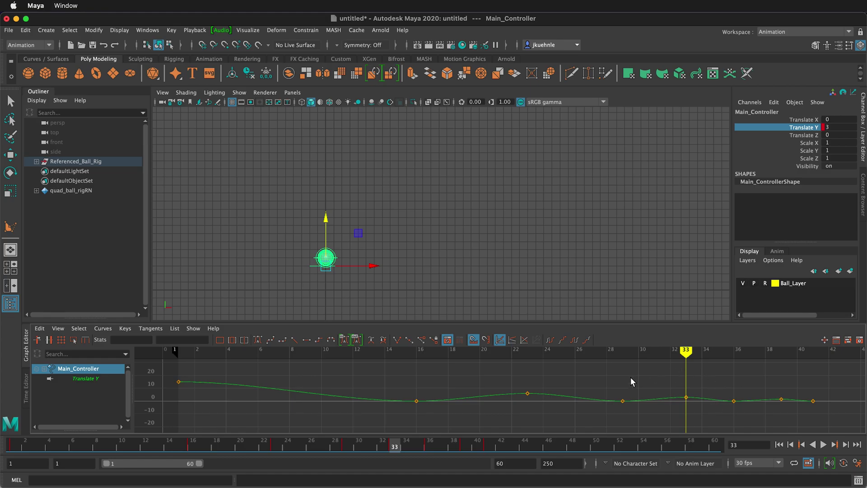
Break tangents on the contact keys at frames 16, 29 and 41, then reselect the frame 16 key
left_click_drag(438, 413, 439, 414)
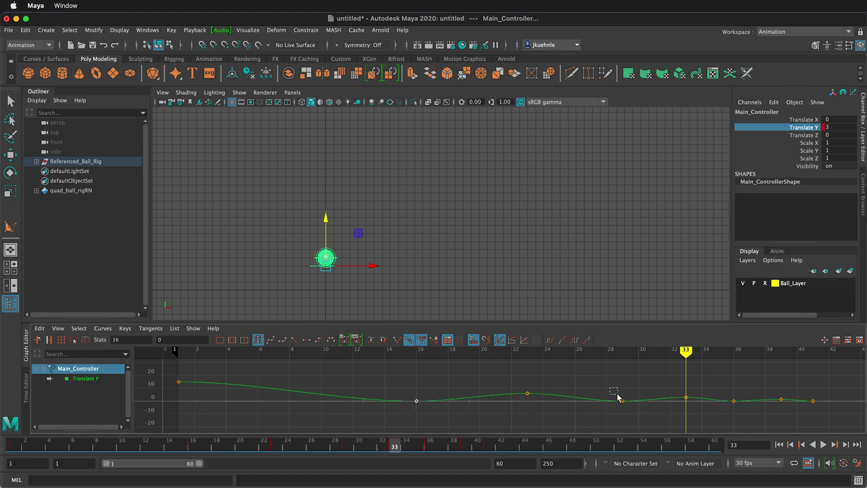
left_click_drag(622, 402, 624, 402)
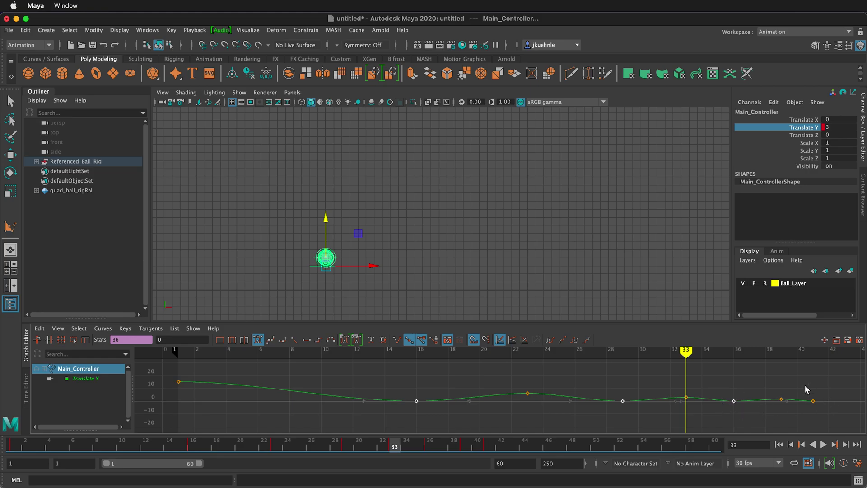
left_click_drag(804, 387, 833, 415)
left_click(397, 341)
left_click(381, 408)
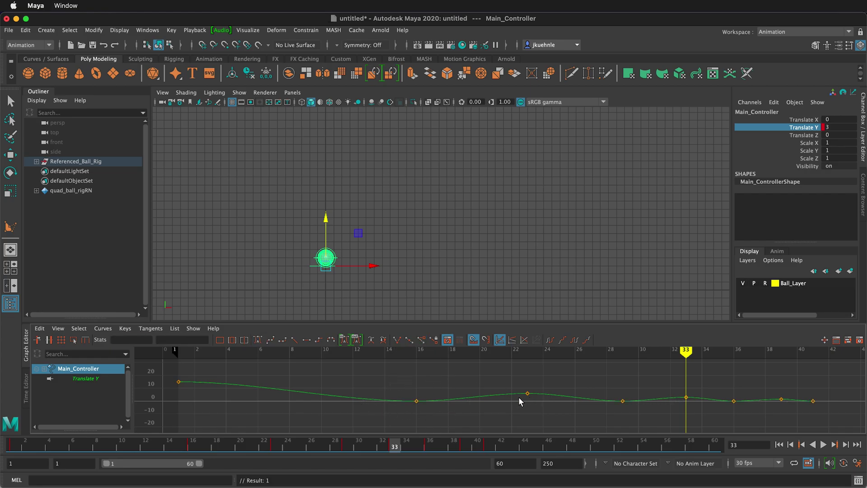
key("super+z")
Raise the tangent handles on the frame 16 and frame 29 contact keys
left_click_drag(364, 401, 365, 391)
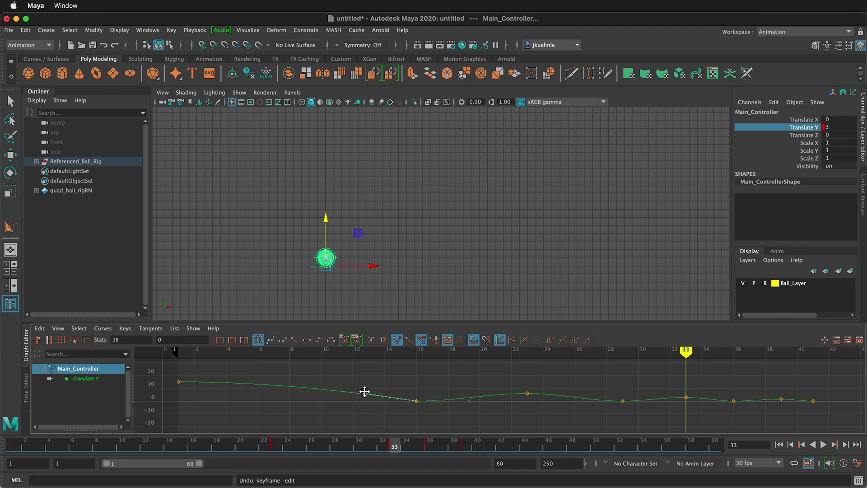
left_click(468, 402)
key("f")
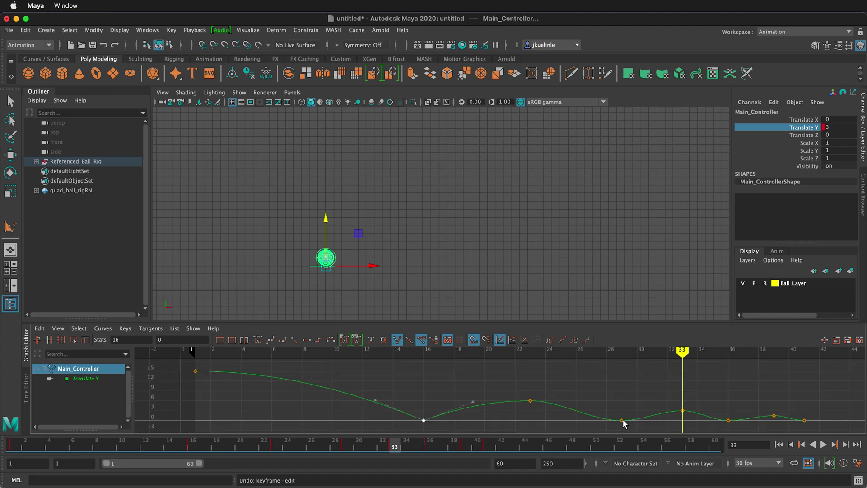
left_click(621, 420)
left_click_drag(568, 422, 573, 403)
left_click_drag(676, 418, 681, 401)
Zoom in on frames 30–47, adjust the frame 36 key's outgoing tangent, and frame all keys
left_click(728, 420)
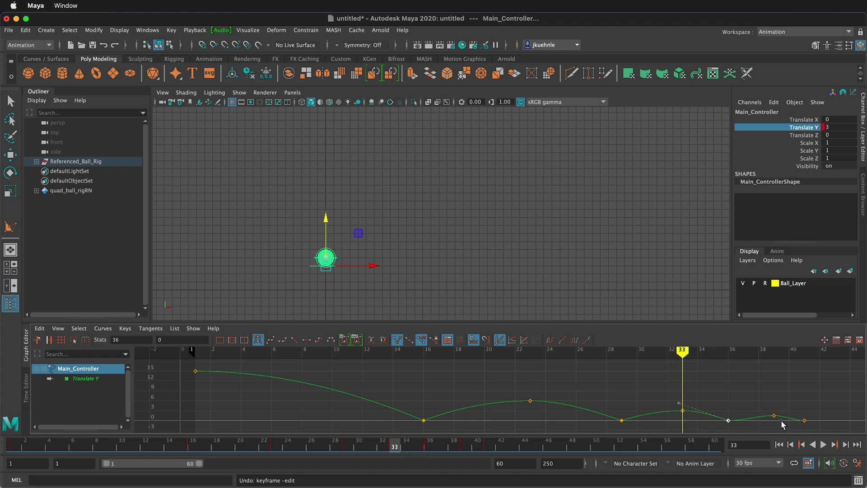
left_click(771, 406)
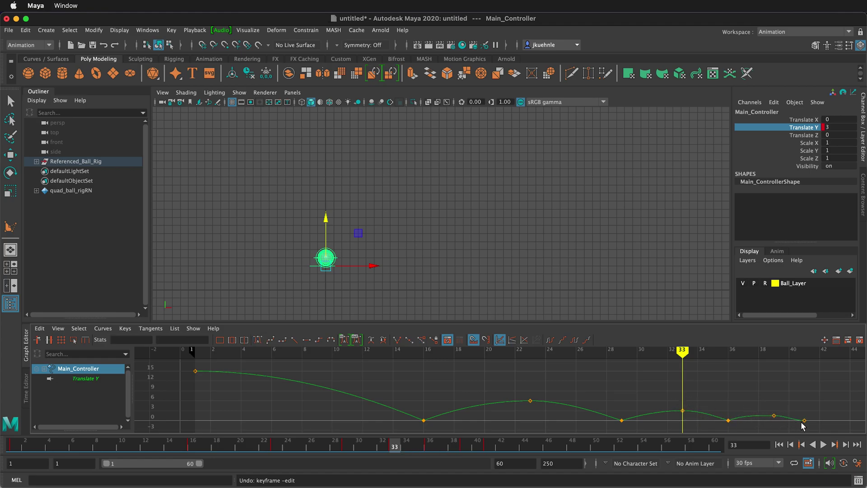
right_click_drag(751, 422, 727, 397, "alt")
middle_click_drag(727, 398, 485, 398, "alt")
left_click(598, 386)
left_click(404, 386)
left_click(454, 369)
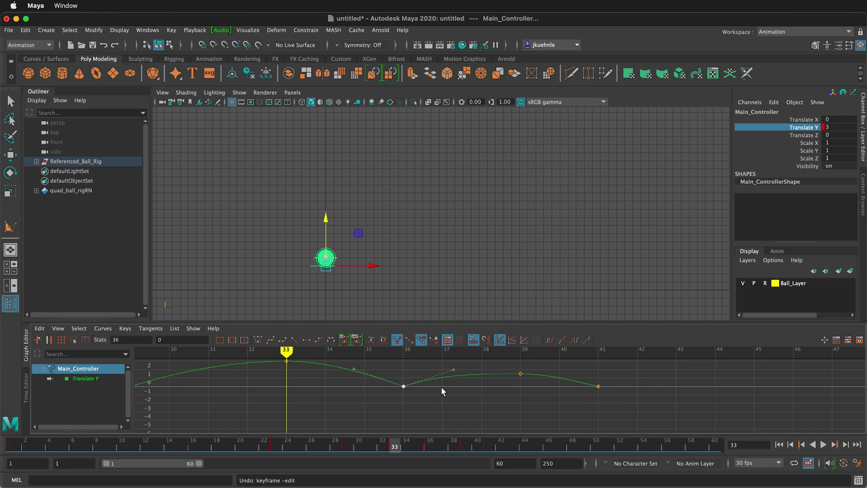
key("a")
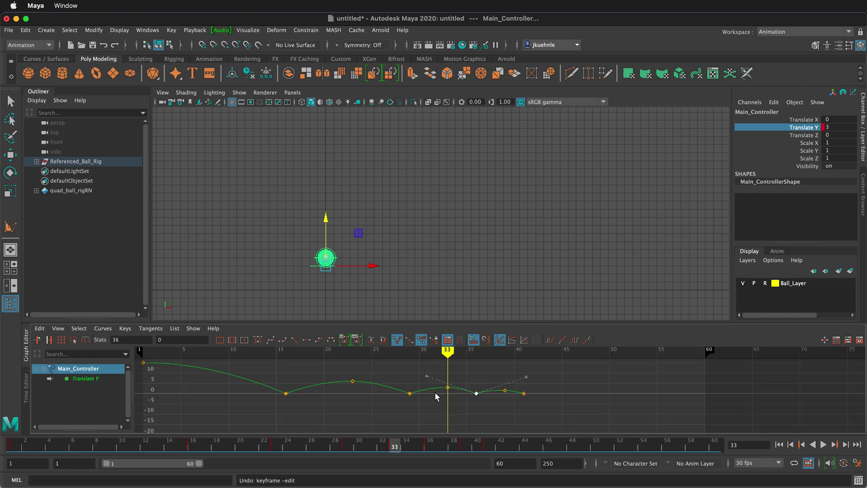
Frame all the bounce curve's keys and play the animation
key("a")
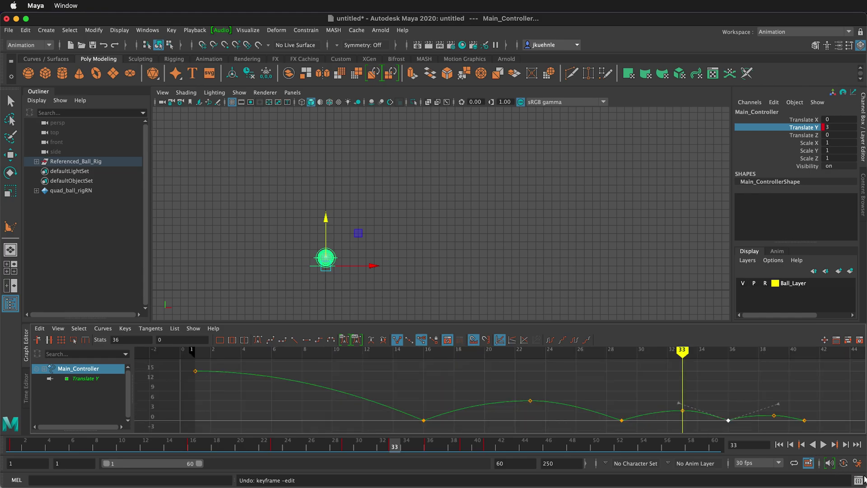
left_click(824, 445)
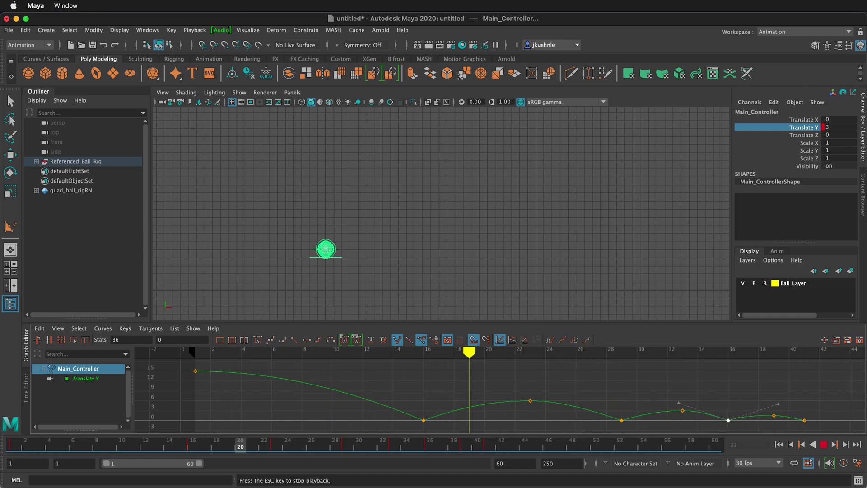
Stop playback, expand Referenced_Ball_Rig to select Squash_Controller, and scrub back to frame 1
key("Escape")
left_click(37, 161)
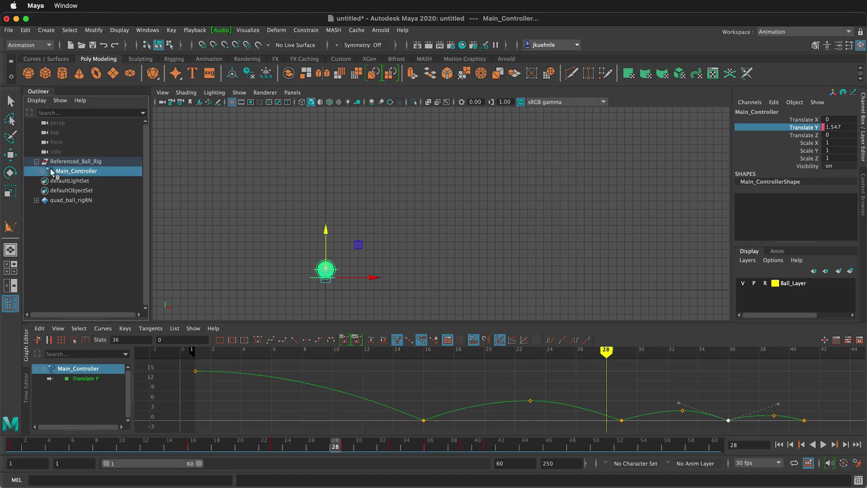
left_click(43, 171)
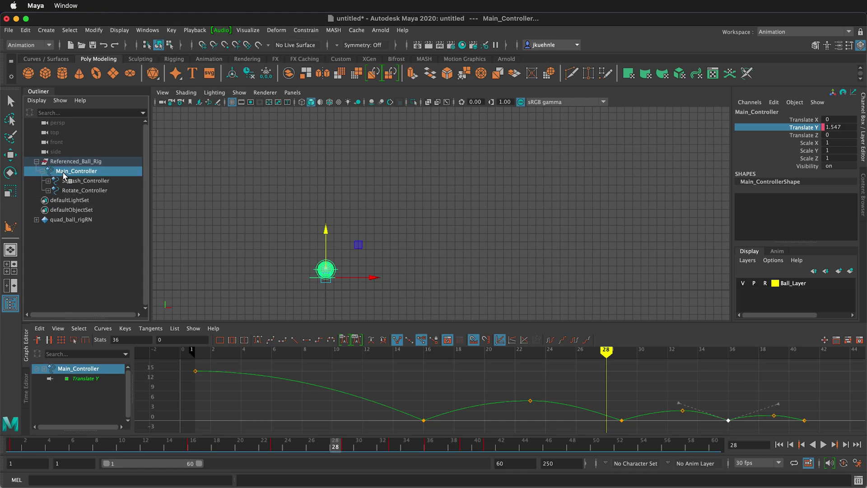
left_click(91, 181)
key("w")
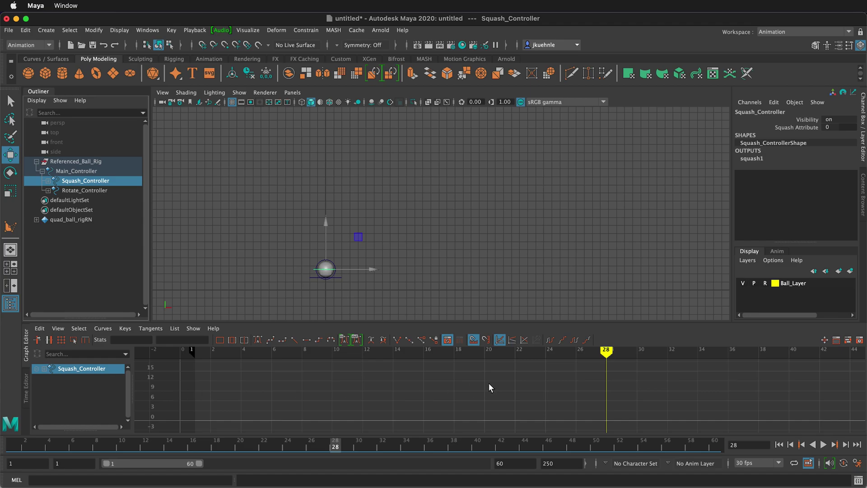
left_click(71, 173)
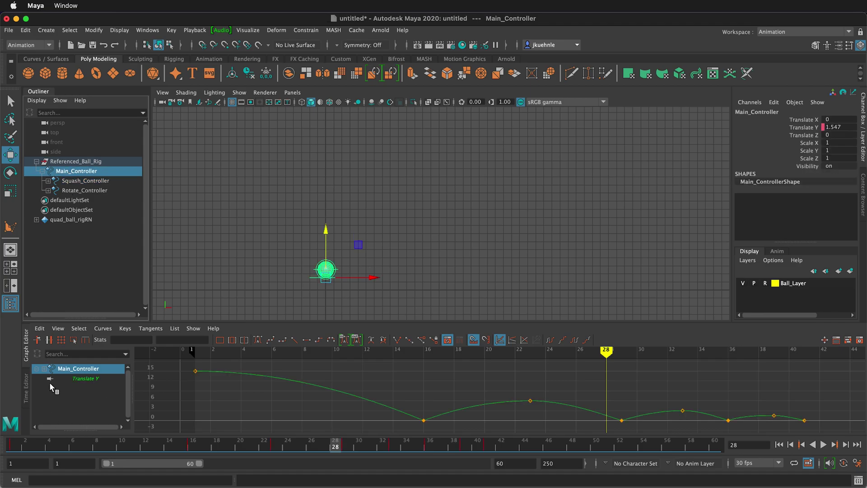
left_click(50, 379)
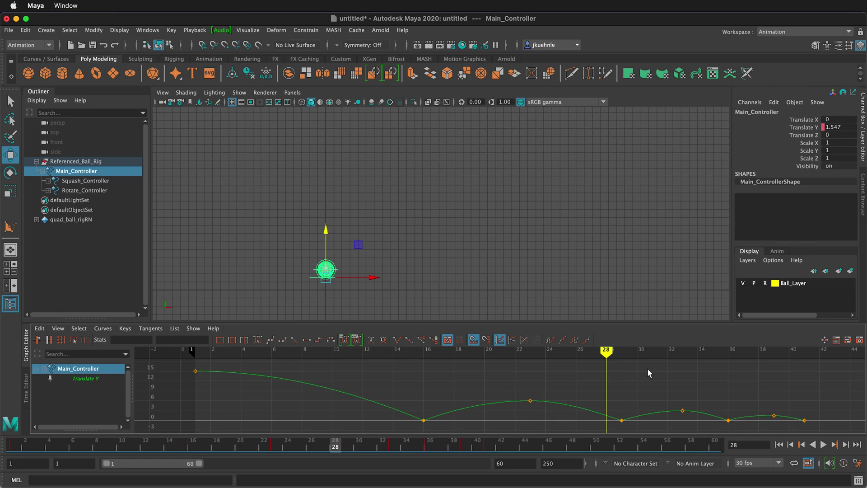
left_click(86, 180)
left_click_drag(599, 351, 195, 349)
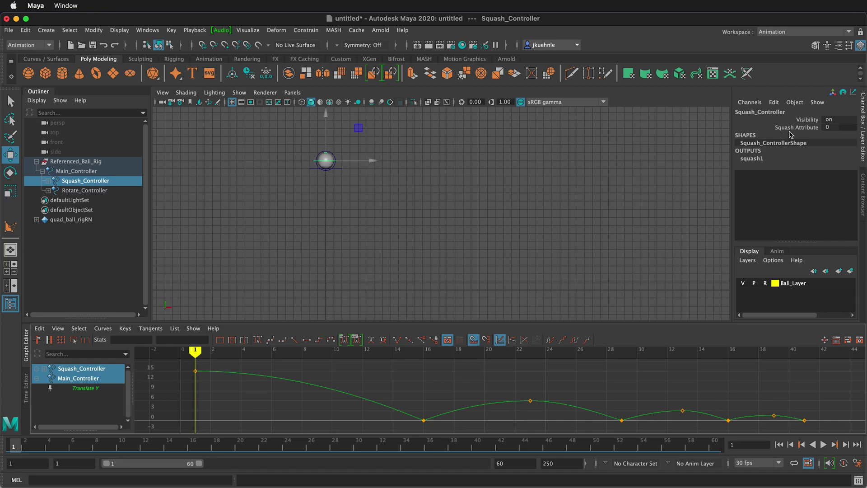
Key Squash Attribute at 0 on frame 1, then scrub ahead toward frame 15
left_click(761, 128)
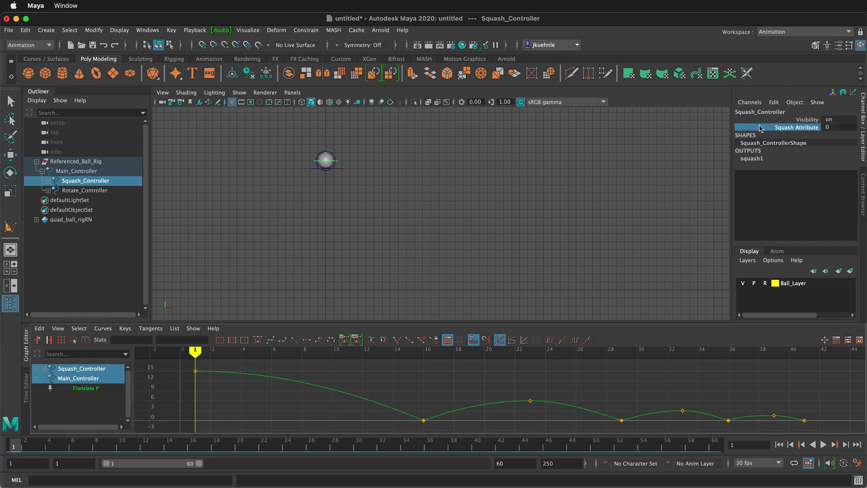
right_click(792, 128)
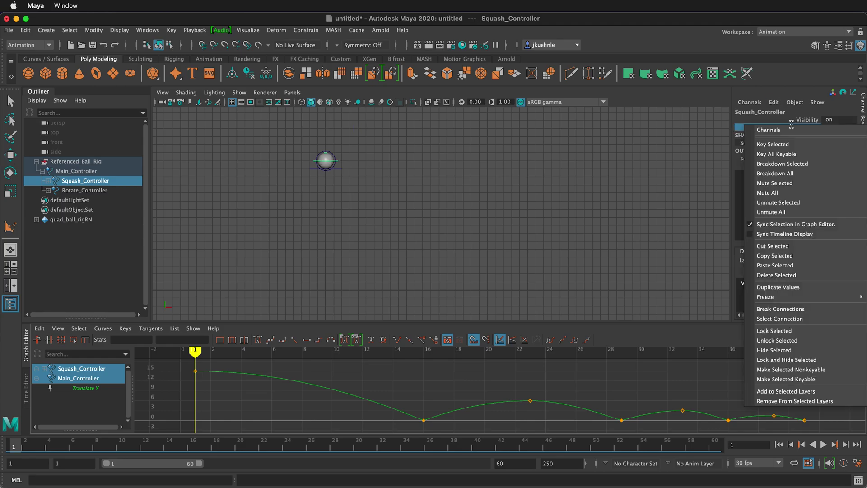
left_click(773, 144)
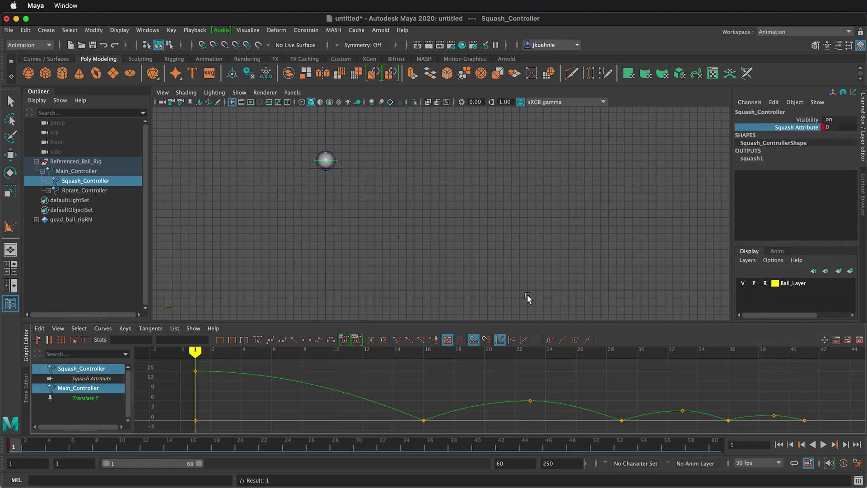
mouse_move(197, 352)
left_mouse_down()
mouse_move(409, 357)
mouse_move(421, 368)
mouse_move(410, 371)
mouse_move(409, 358)
mouse_move(393, 358)
mouse_move(425, 364)
mouse_move(413, 365)
left_mouse_up()
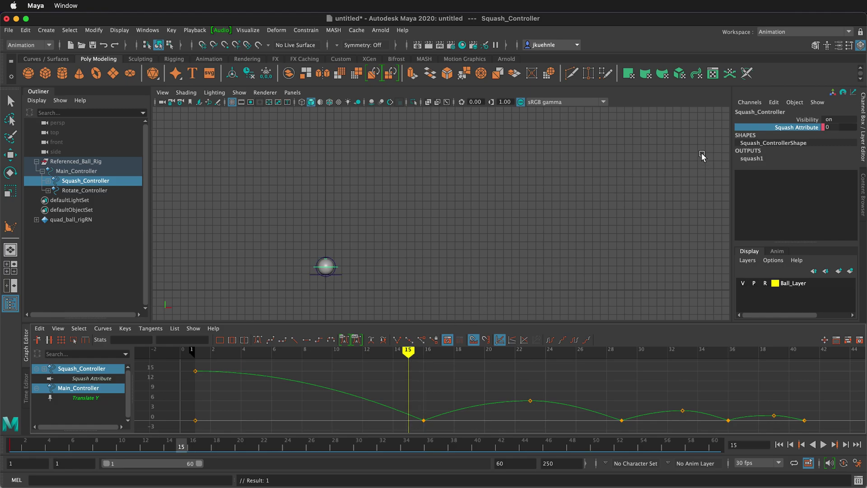
Set Squash Attribute to 0.3 and key it on frame 15 with Key Selected
double_click(836, 127)
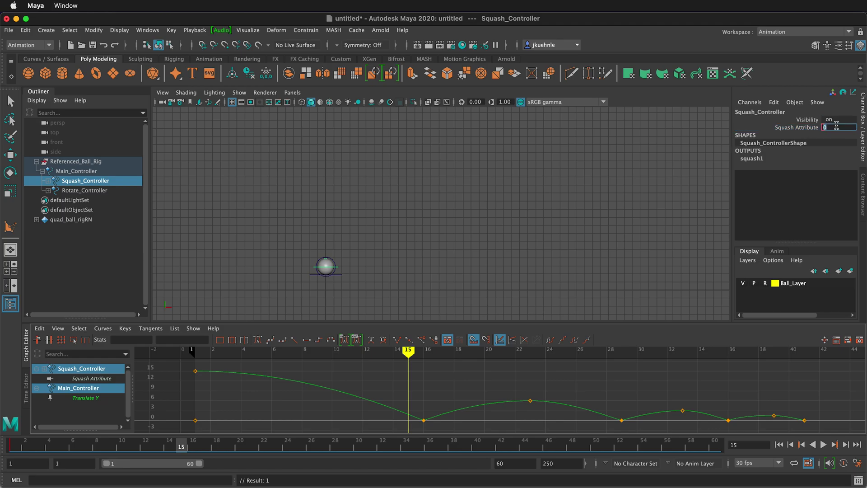
type(".3")
key("Return")
mouse_move(370, 264)
middle_mouse_down()
mouse_move(362, 261)
mouse_move(408, 260)
mouse_move(364, 267)
middle_mouse_up()
double_click(842, 128)
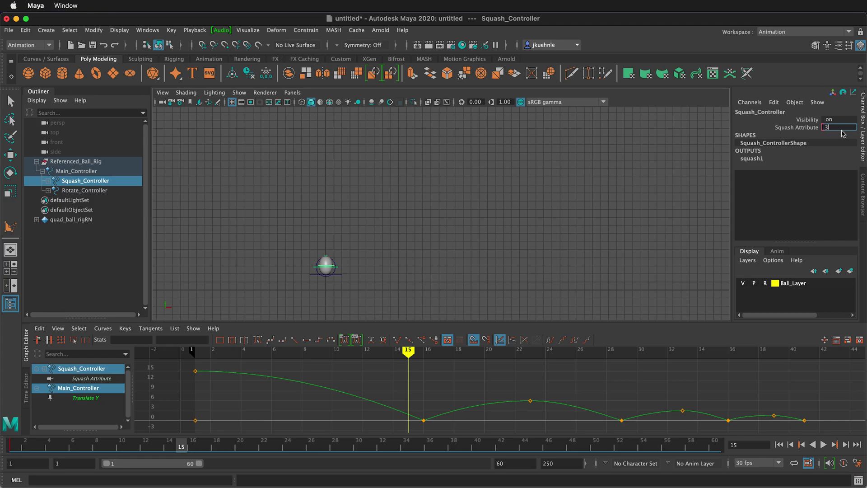
type(".3")
key("Return")
right_click(788, 130)
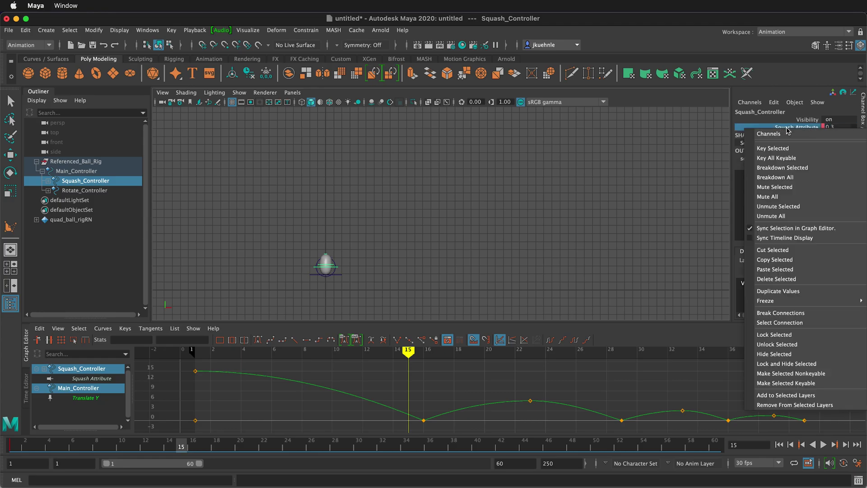
left_click(777, 145)
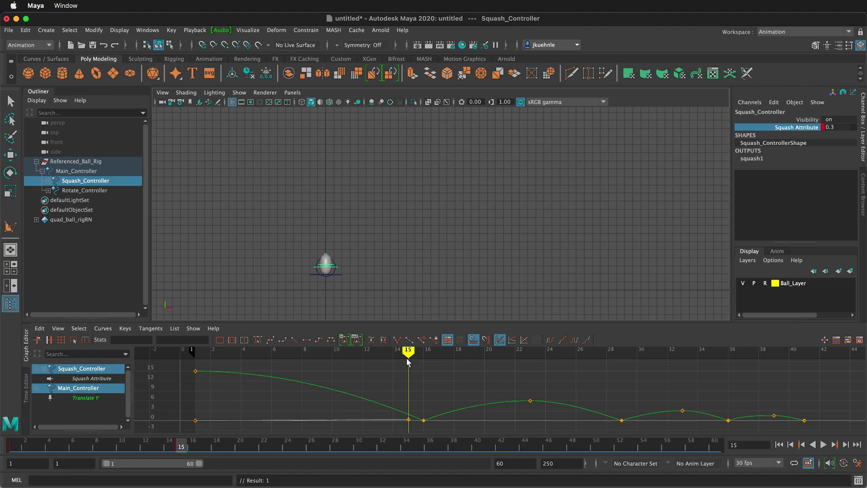
mouse_move(408, 361)
left_mouse_down()
mouse_move(195, 351)
mouse_move(380, 354)
mouse_move(449, 374)
mouse_move(424, 376)
left_mouse_up()
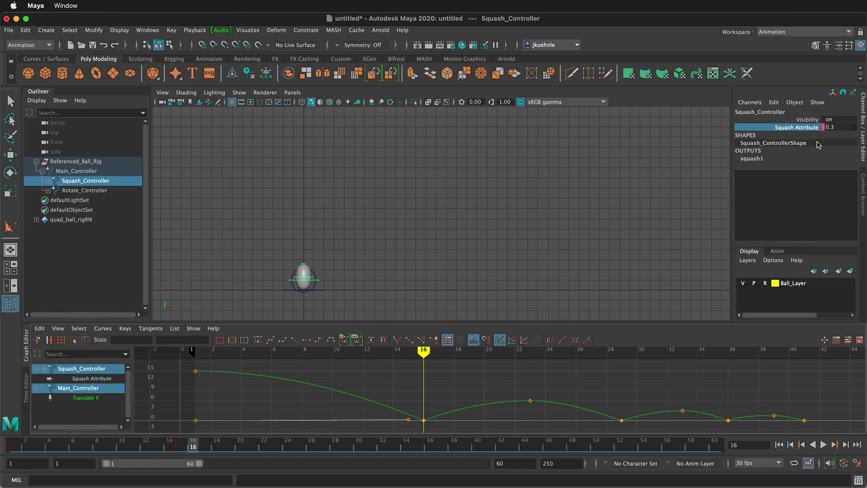
Key Squash Attribute at -0.3 on frame 16
double_click(836, 127)
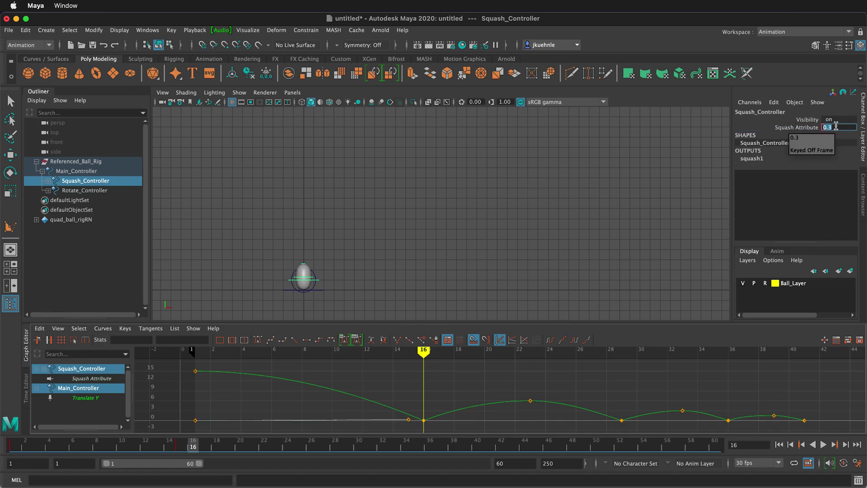
type("-0")
type(".3")
key("Return")
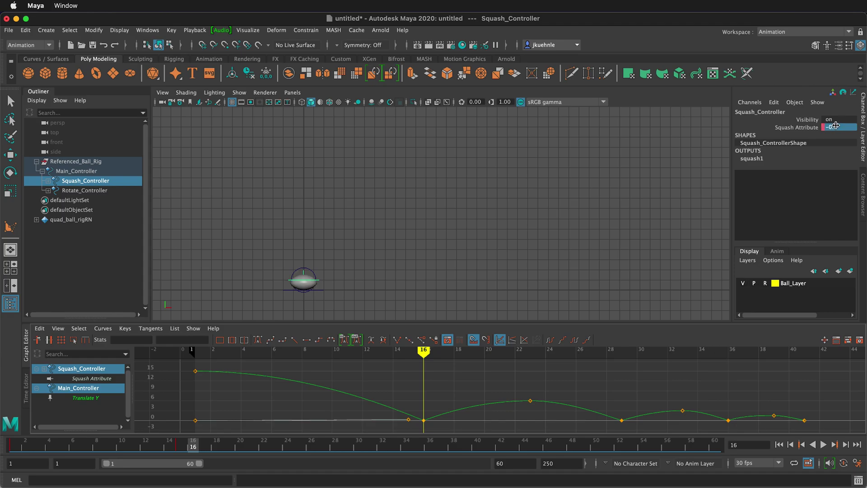
right_click(786, 131)
left_click(786, 145)
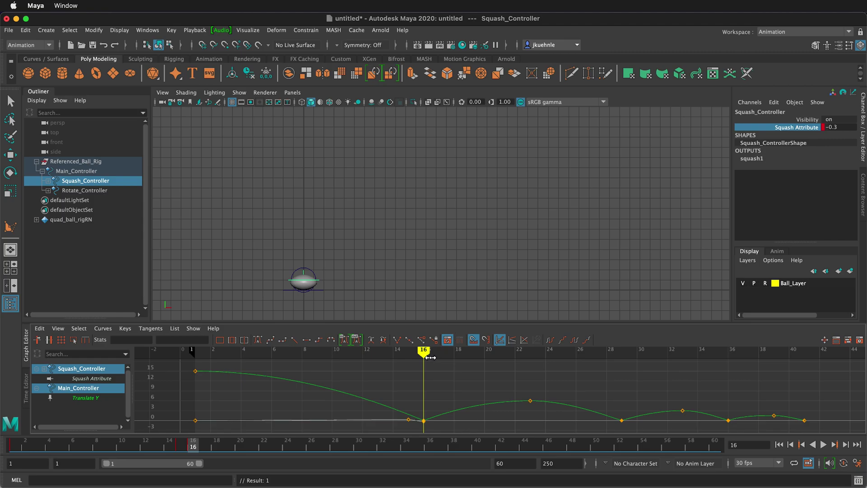
left_click_drag(425, 355, 438, 354)
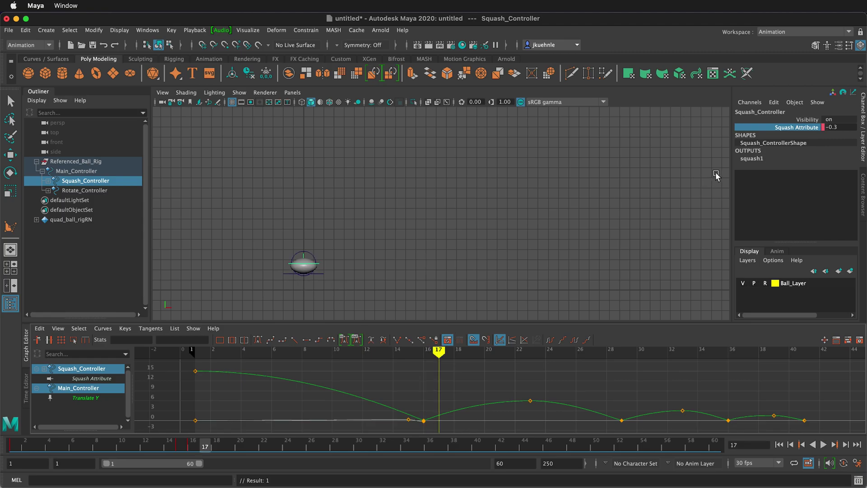
Key Squash Attribute back to 0 on frame 17
left_click(836, 127)
type("0")
key("Return")
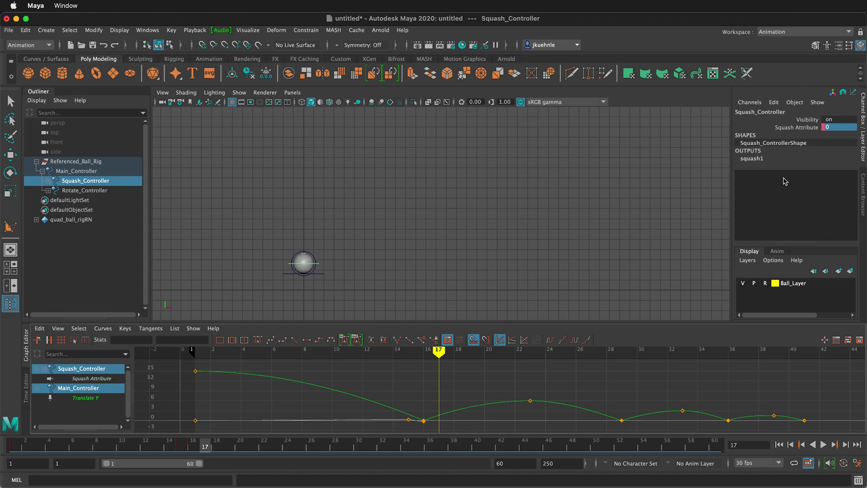
right_click(796, 128)
left_click(788, 144)
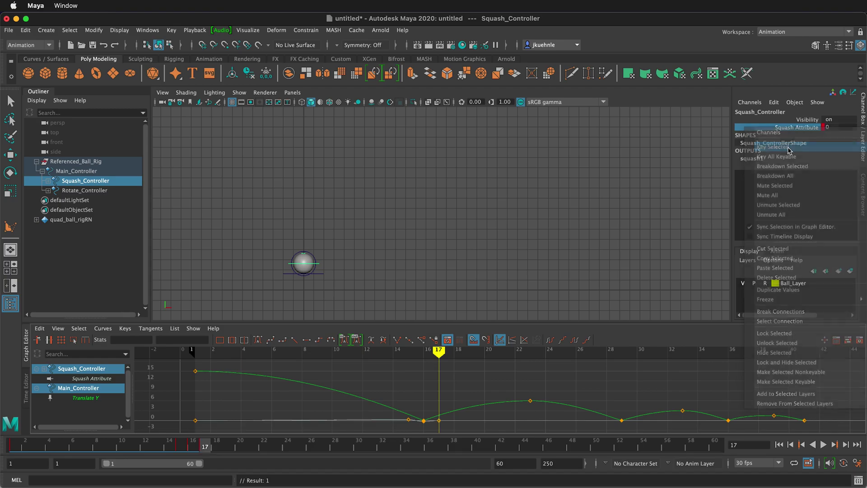
mouse_move(439, 350)
left_mouse_down()
mouse_move(531, 354)
mouse_move(484, 357)
left_mouse_up()
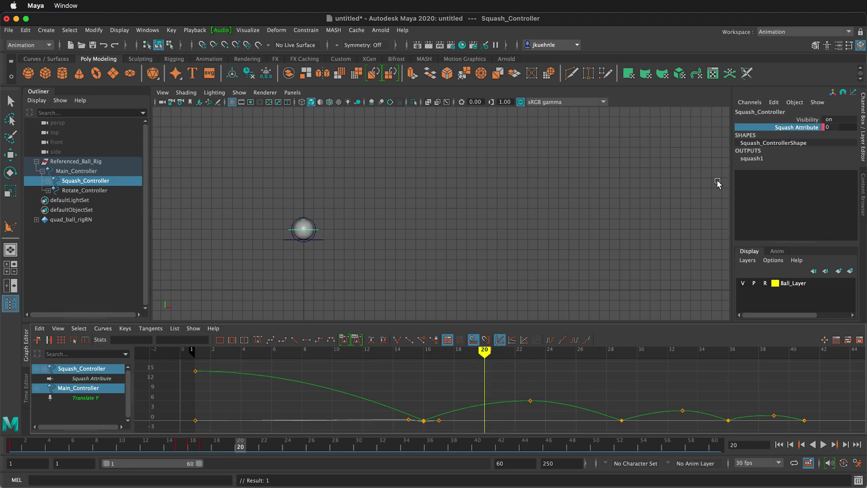
Key Squash Attribute at 0.2 on frame 20 and scrub through the frames
left_click(825, 127)
type("0.2")
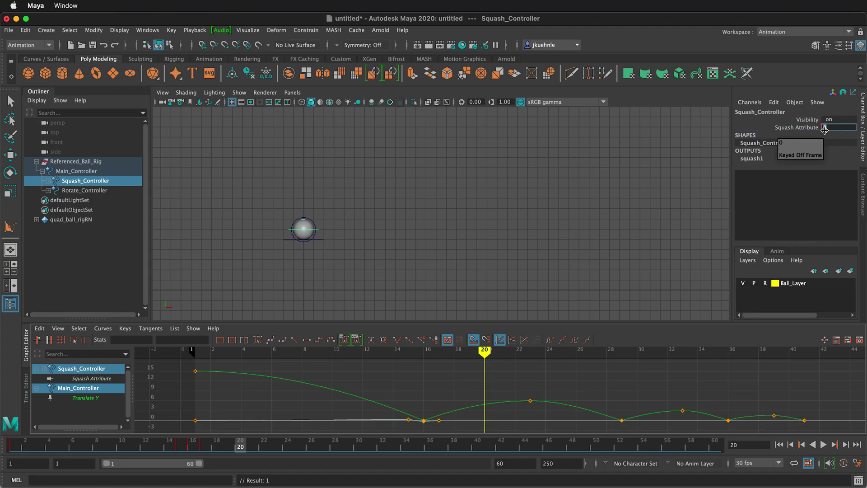
key("Return")
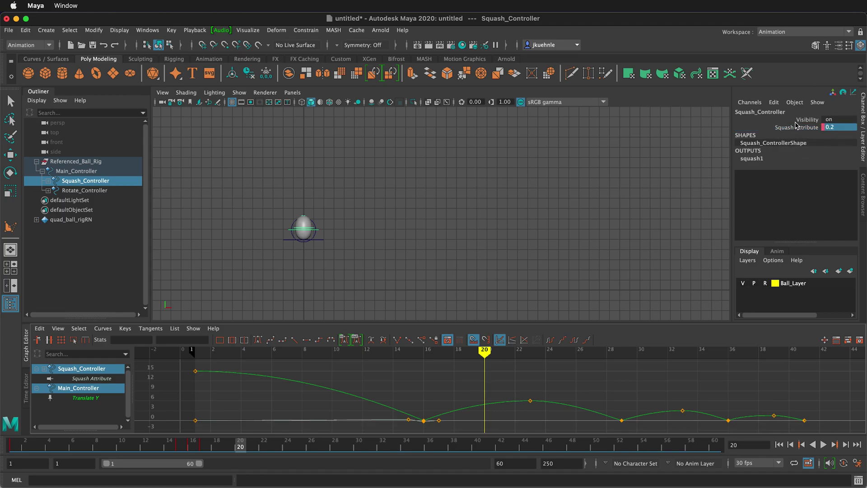
right_click(797, 127)
left_click(793, 143)
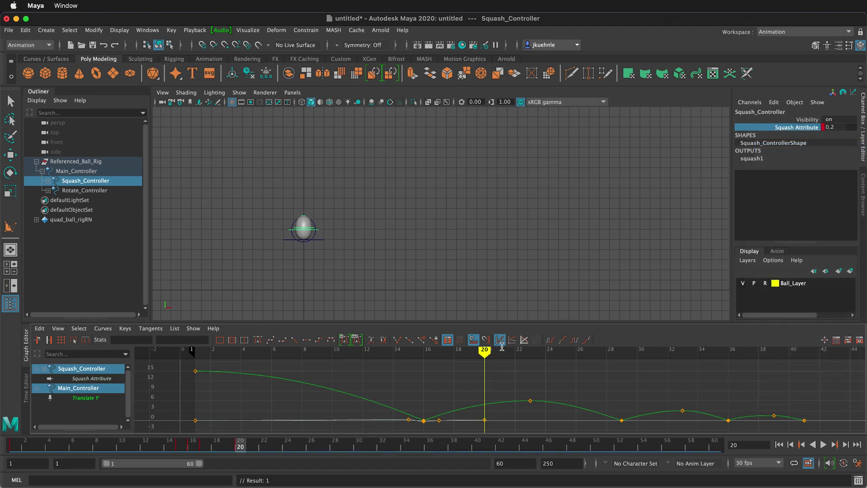
left_click_drag(486, 355, 525, 356)
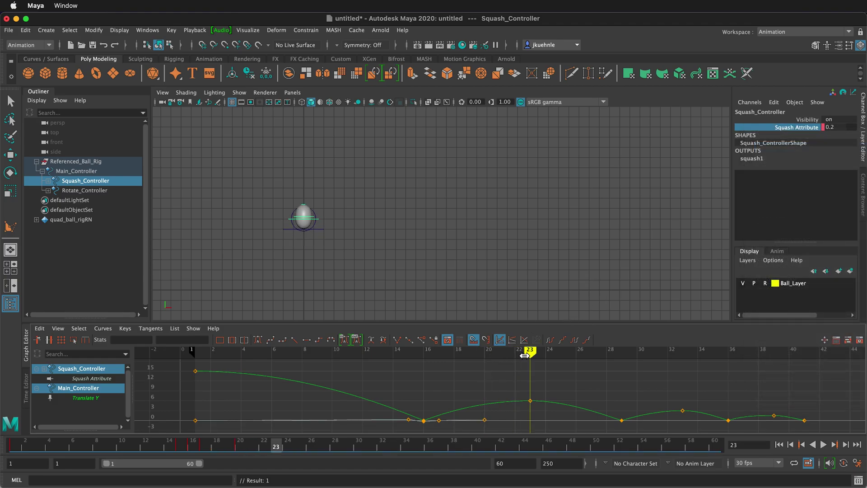
Key Squash Attribute at 0 on frame 23, then play the bounce
double_click(831, 128)
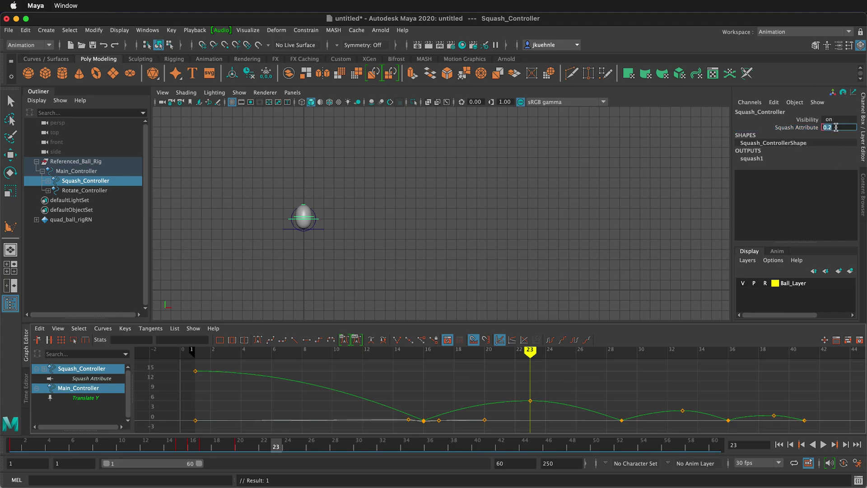
key("Return")
right_click(799, 129)
left_click(767, 147)
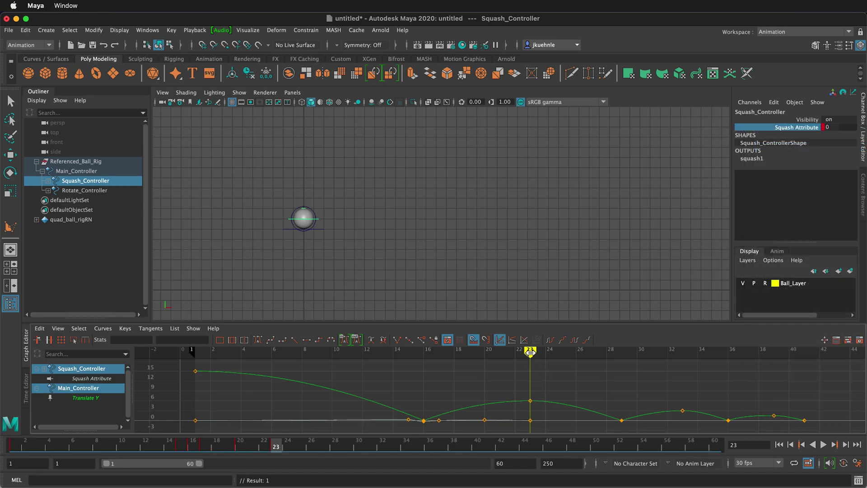
key("alt+v")
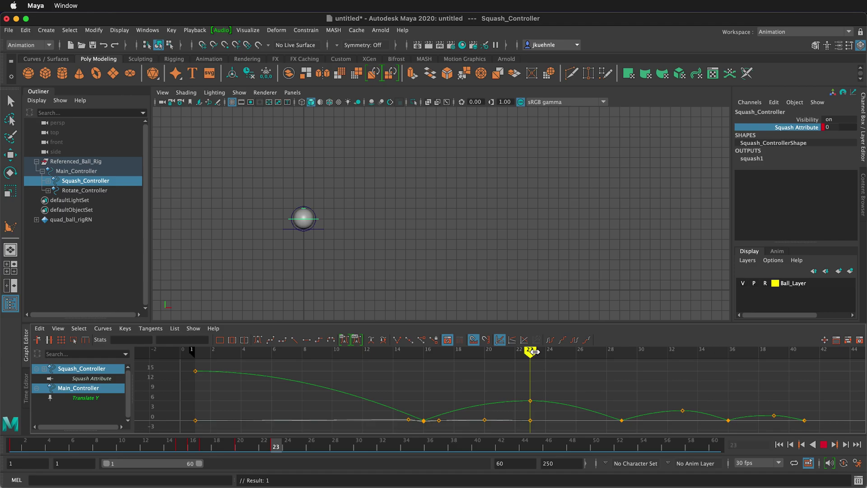
mouse_move(534, 351)
left_mouse_down()
mouse_move(625, 357)
mouse_move(608, 363)
left_mouse_up()
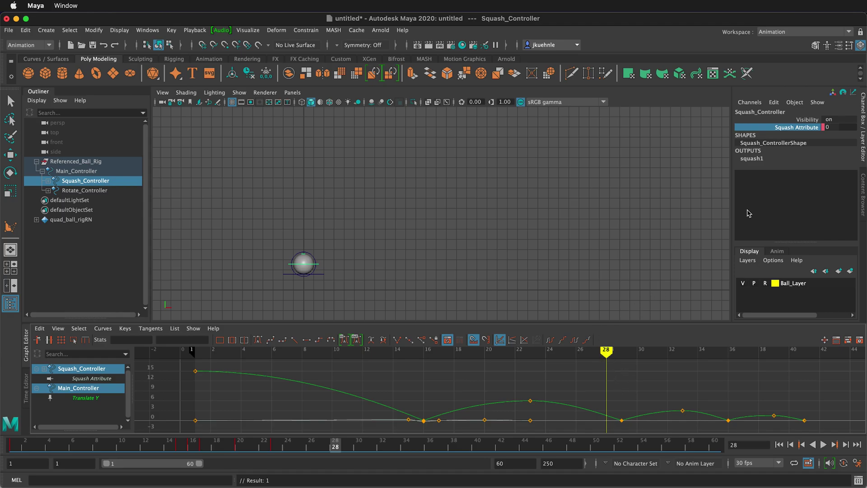
Key Squash Attribute at 0.2 on frame 28 and -0.2 on frame 29
left_click(833, 127)
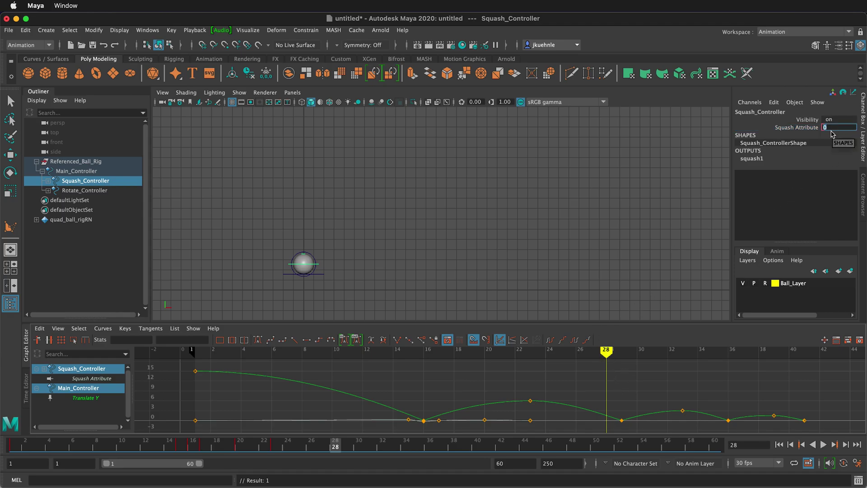
type(".2")
key("Return")
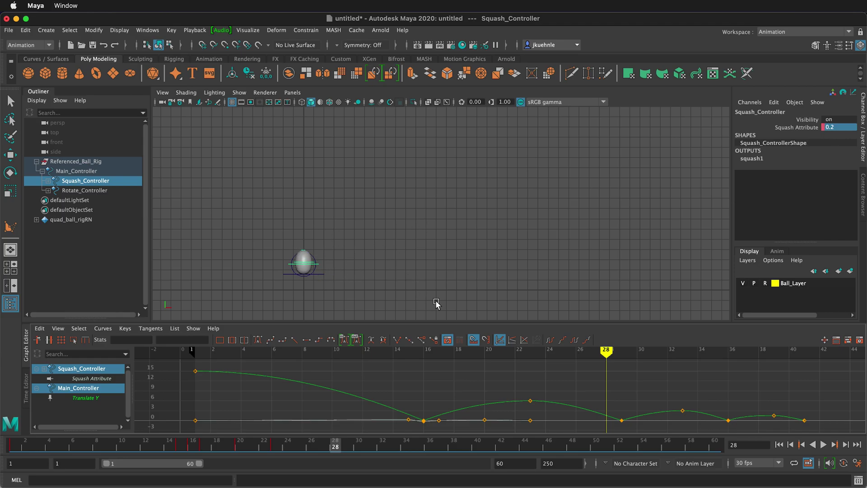
right_click(796, 128)
left_click(792, 150)
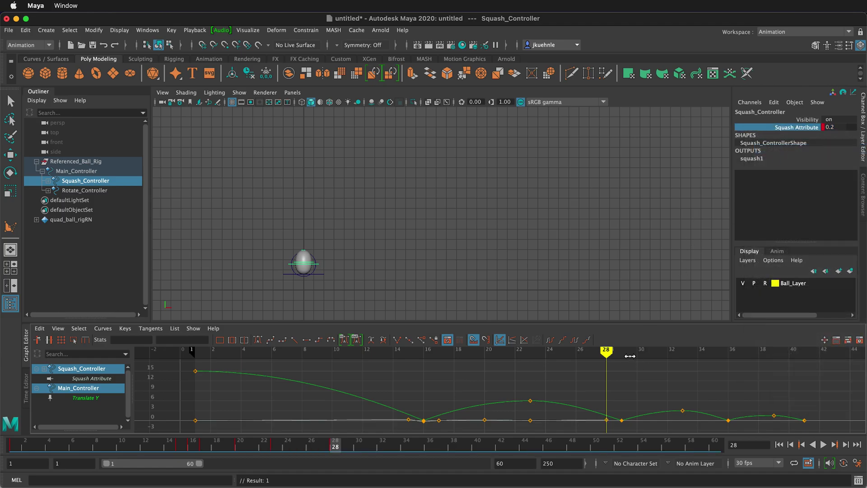
left_click_drag(627, 354, 616, 352)
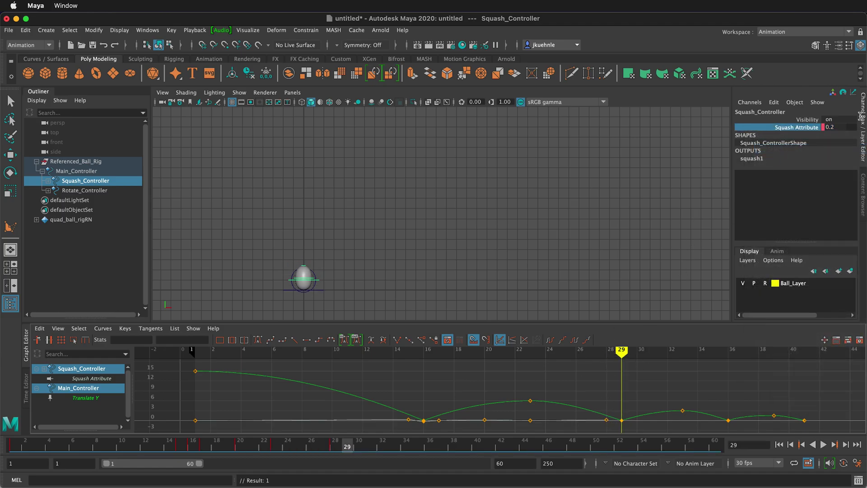
left_click(830, 128)
type("-")
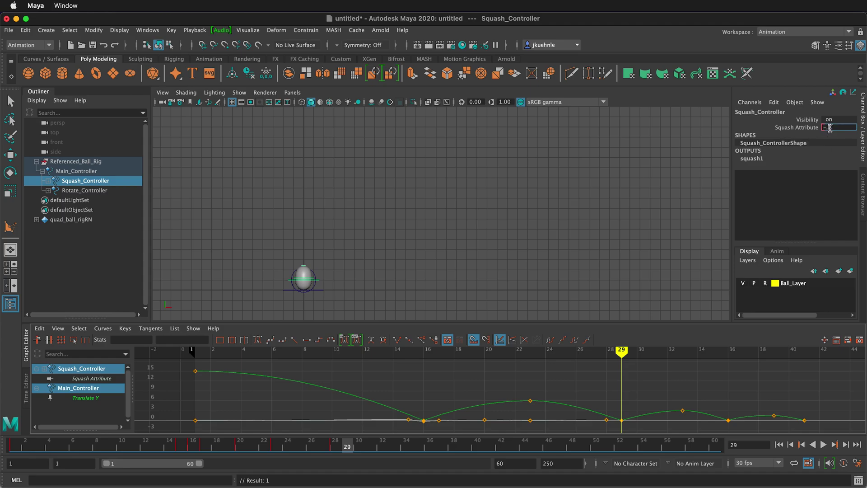
type("0.2")
key("Return")
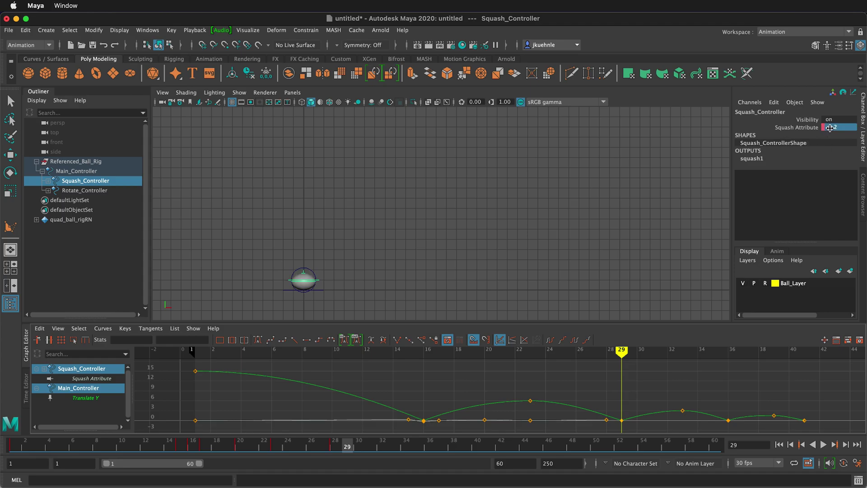
right_click(804, 127)
left_click(802, 145)
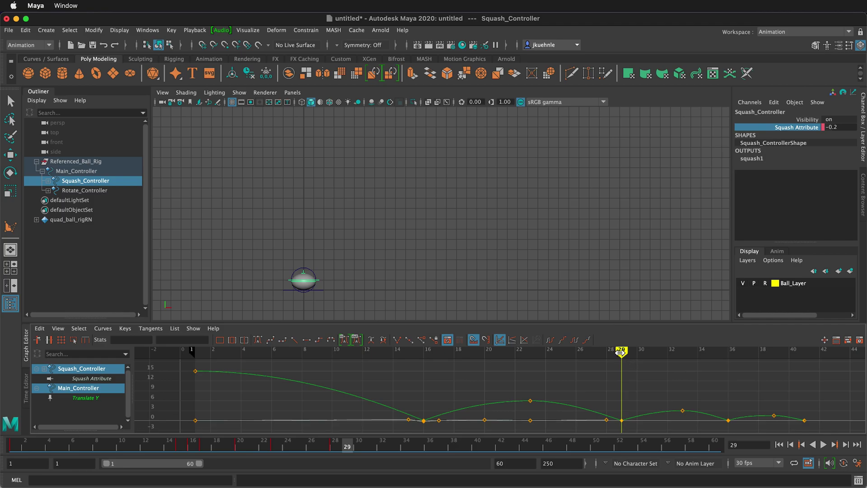
left_click_drag(622, 353, 637, 352)
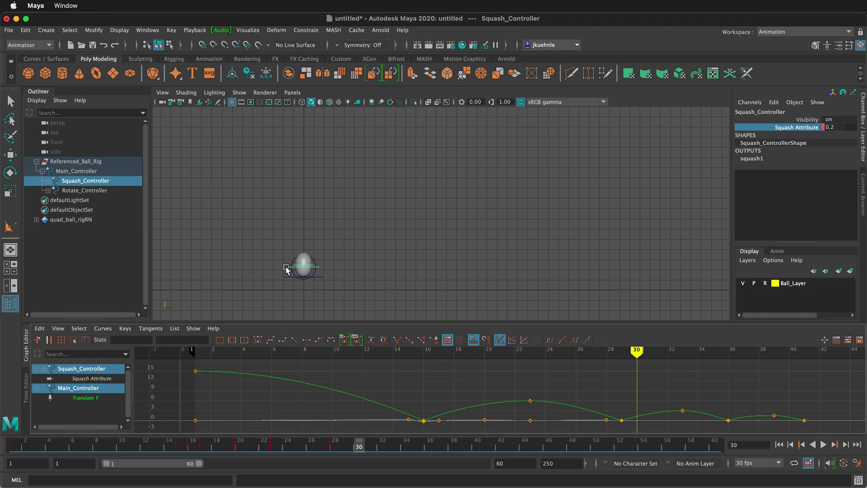
Key Squash Attribute at 0 on frame 30
left_click(837, 127)
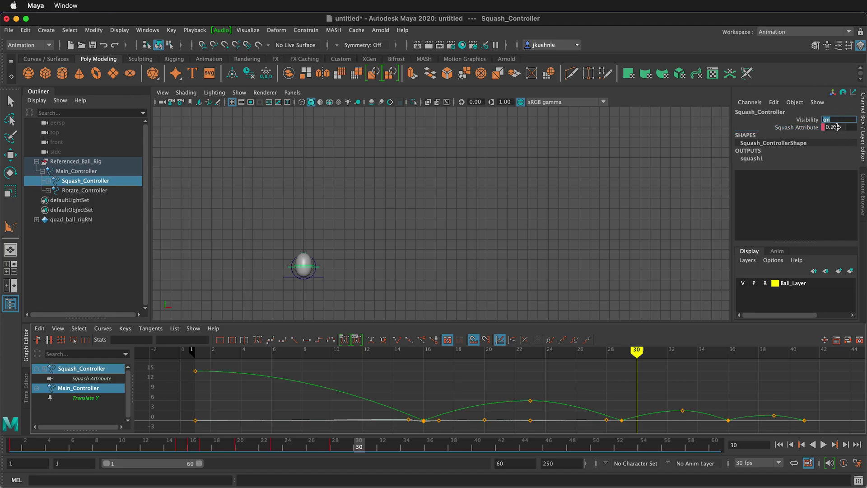
left_click(837, 127)
key("Return")
right_click(808, 129)
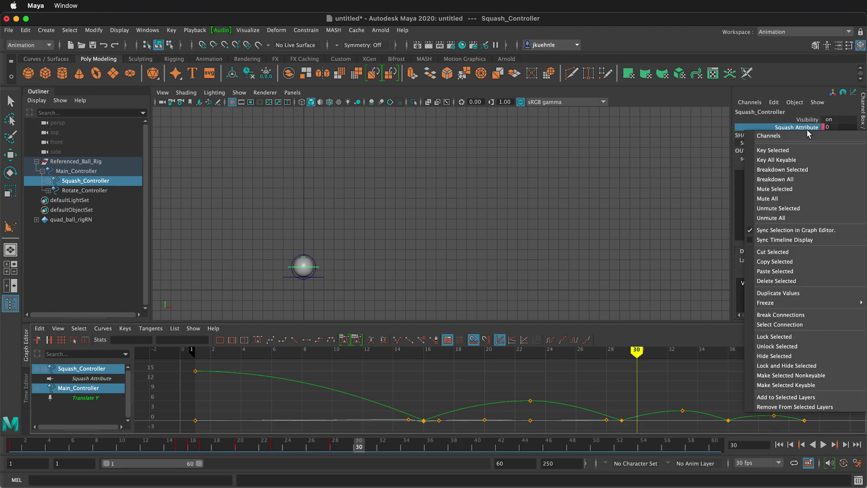
left_click(800, 154)
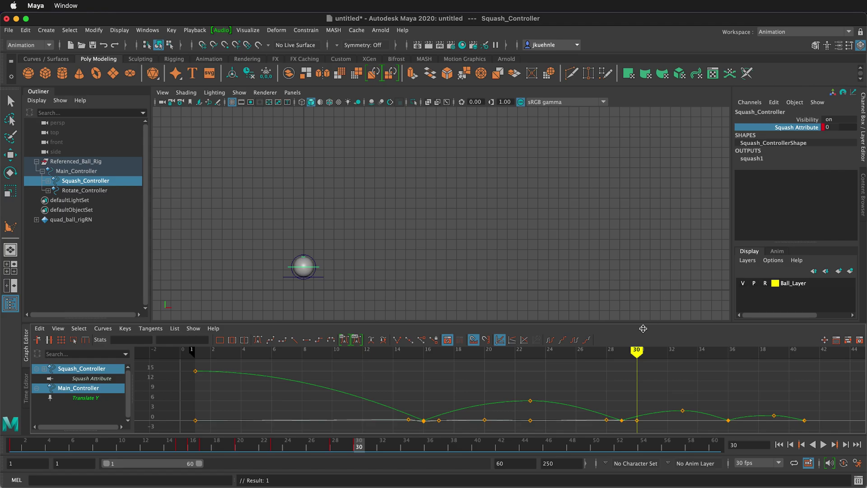
mouse_move(635, 357)
left_mouse_down()
mouse_move(677, 355)
mouse_move(648, 354)
mouse_move(666, 358)
mouse_move(639, 363)
mouse_move(666, 371)
mouse_move(647, 378)
left_mouse_up()
Key Squash Attribute at 0.15 on frame 31
double_click(831, 127)
type("0.5")
key("Return")
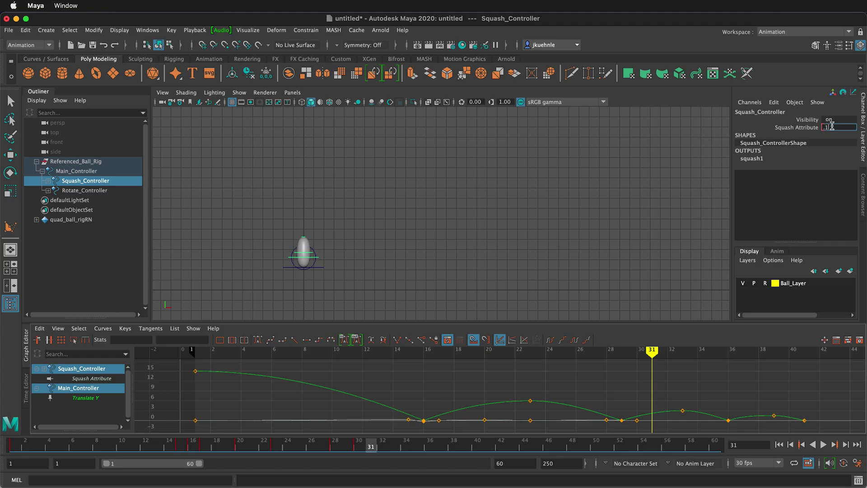
key("Return")
right_click(790, 128)
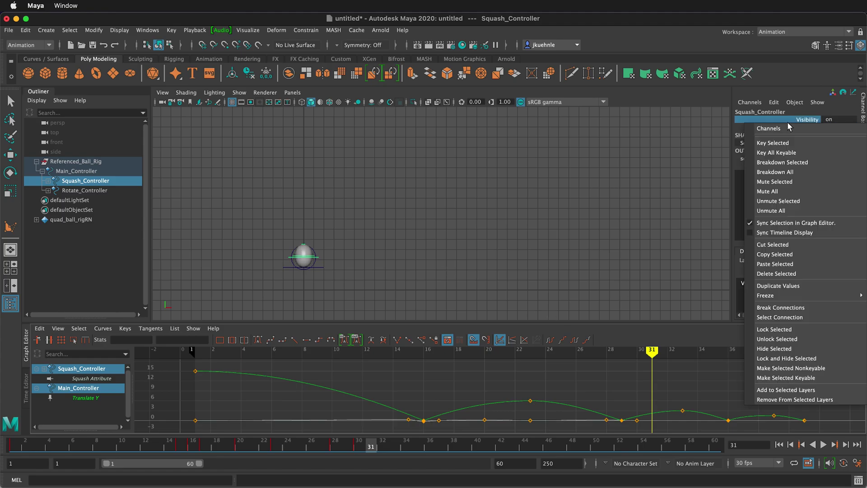
left_click(795, 127)
right_click(792, 128)
left_click(784, 152)
left_click_drag(653, 351, 682, 351)
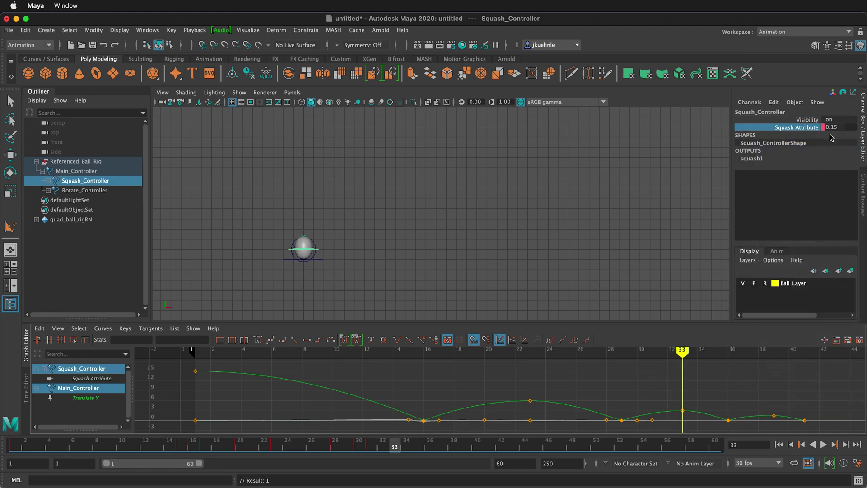
Key Squash Attribute back to 0 on frame 33
double_click(832, 128)
type("0")
key("Return")
right_click(801, 128)
left_click(764, 149)
Key Squash Attribute at 0.1 on frame 35 and -0.1 on frame 36
left_click_drag(684, 352, 713, 351)
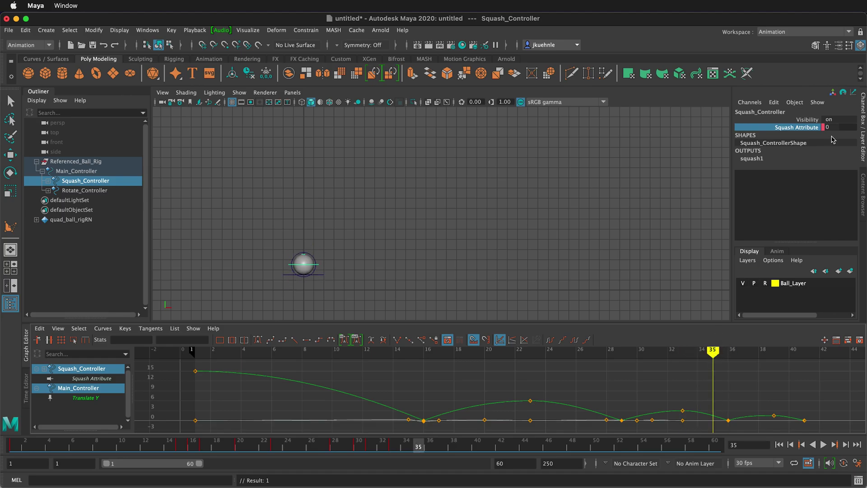
double_click(831, 127)
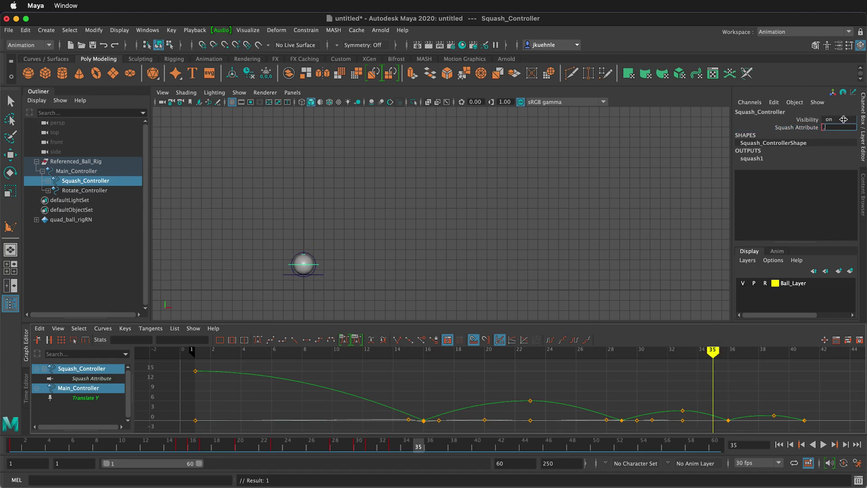
type(".1")
key("Return")
right_click(801, 128)
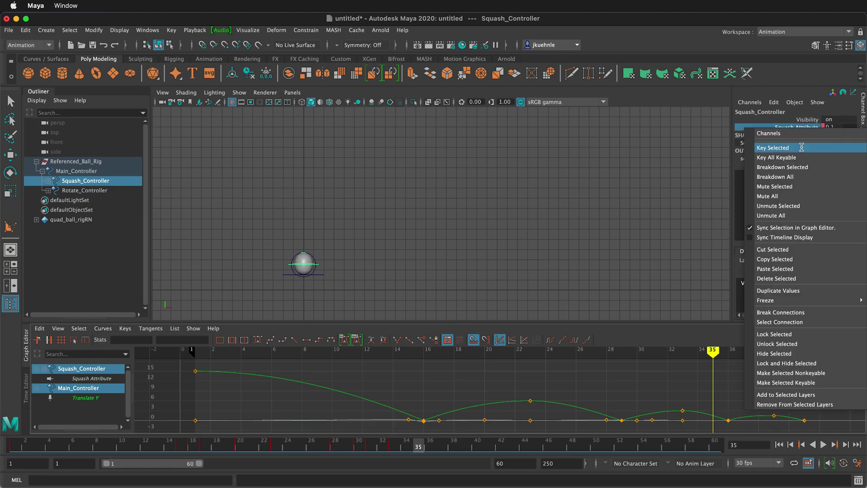
left_click(802, 148)
key("alt+period")
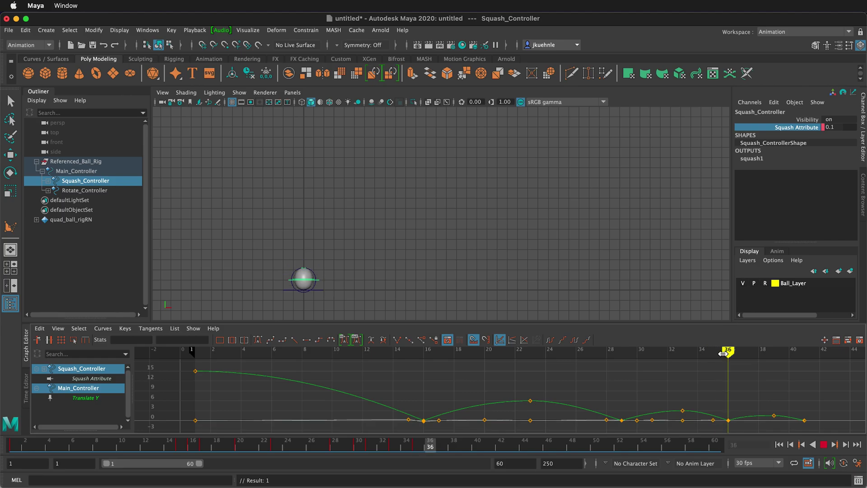
double_click(831, 128)
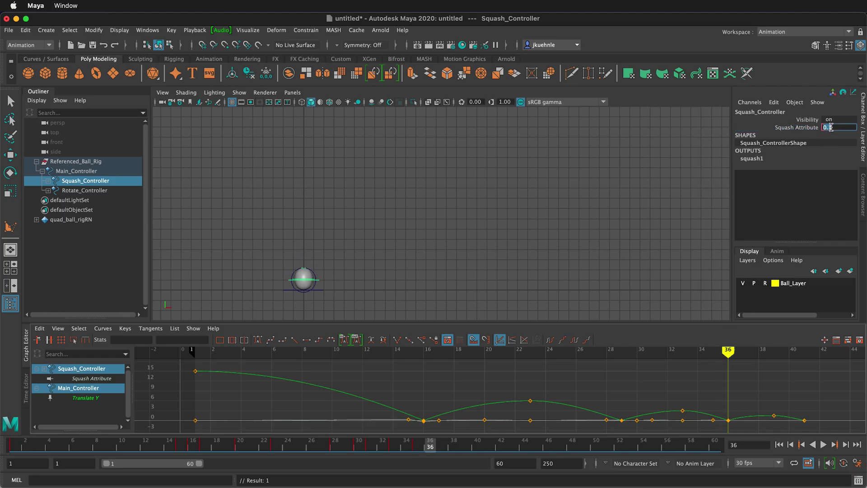
type("-.1")
key("Return")
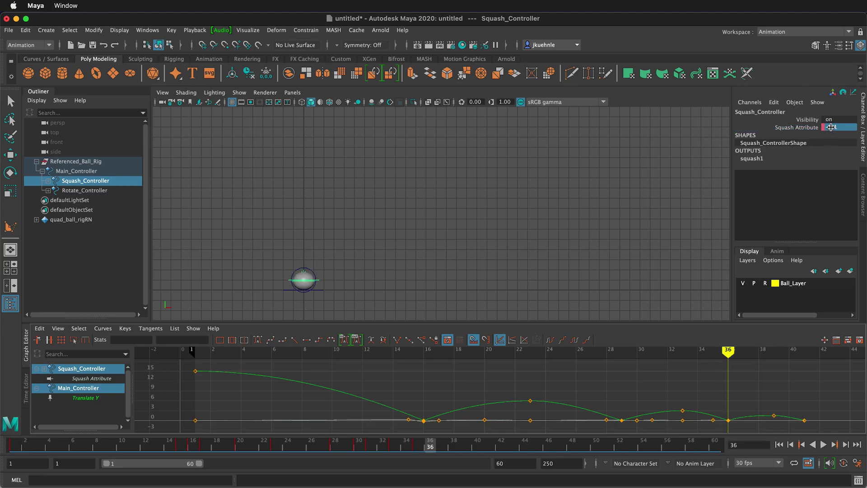
right_click(819, 129)
left_click(768, 145)
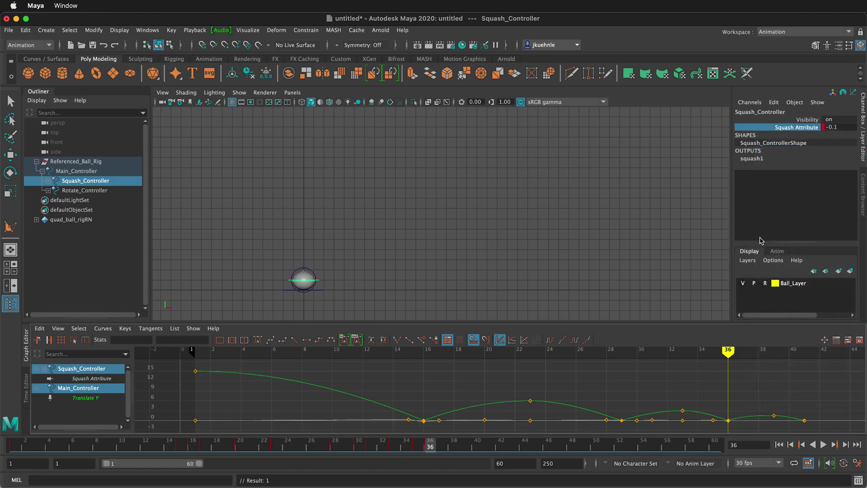
left_click_drag(728, 351, 744, 352)
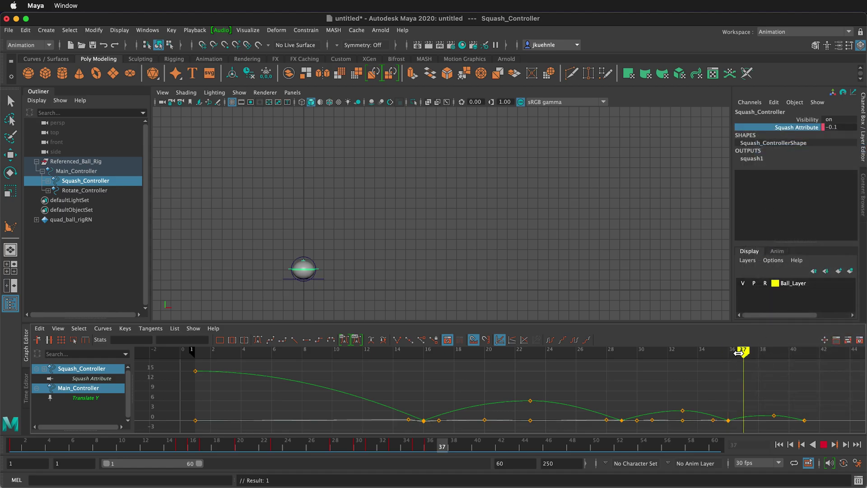
Key Squash Attribute at 0 on frame 37 and 0.05 on frame 38
double_click(839, 127)
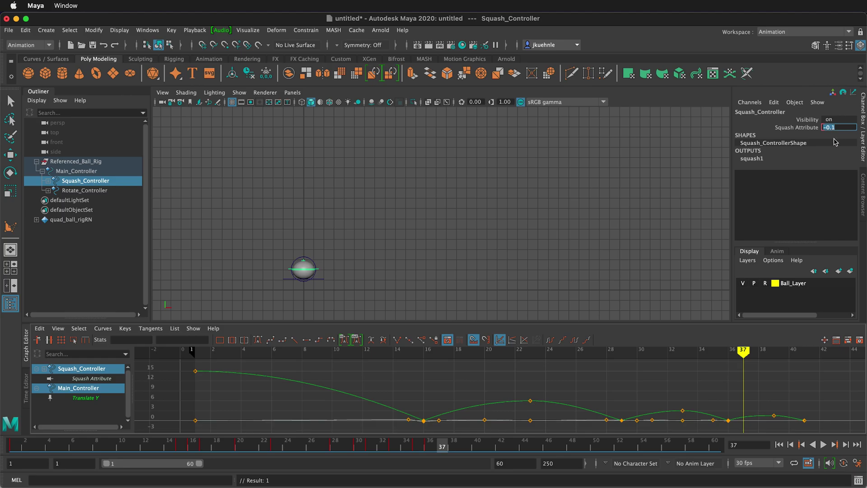
type("0")
key("Return")
right_click(809, 128)
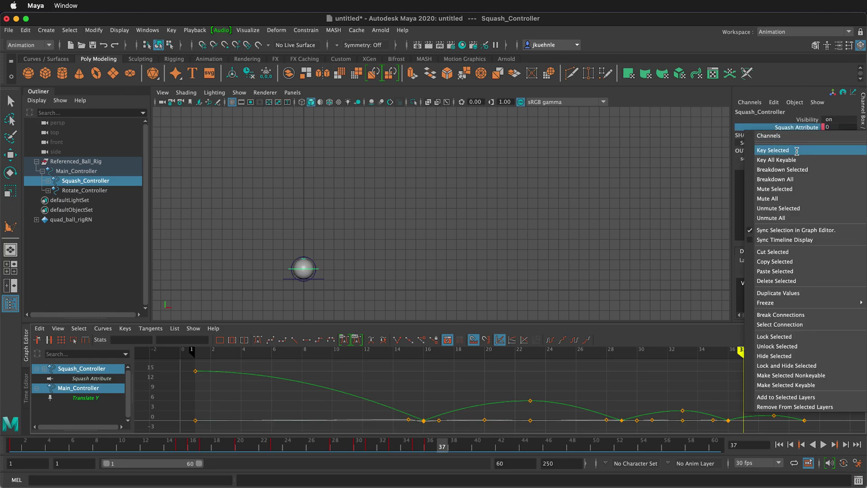
left_click(797, 151)
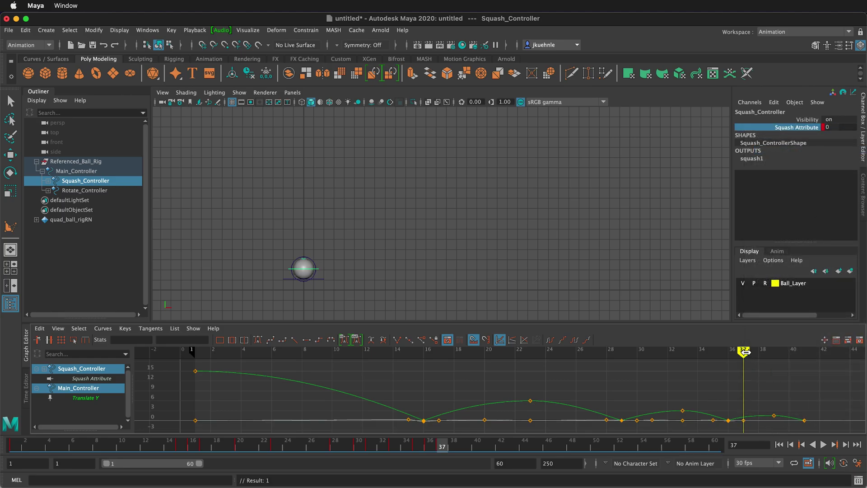
key("alt+period")
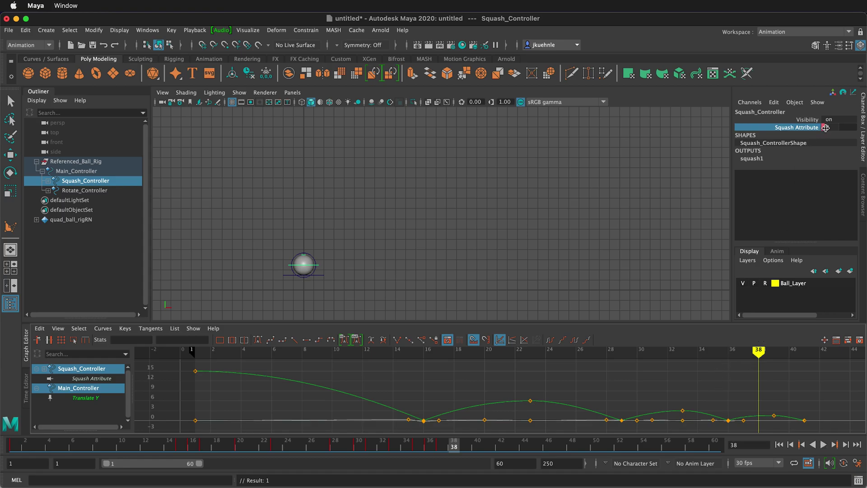
left_click(826, 127)
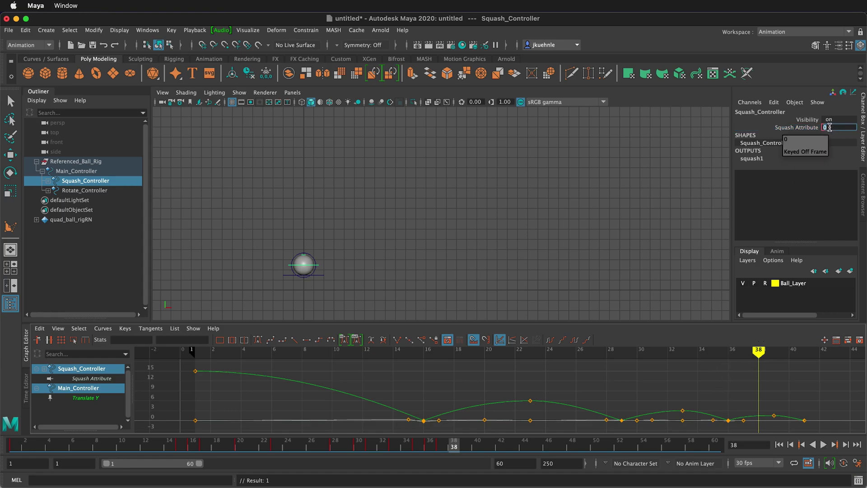
type(".05")
key("Return")
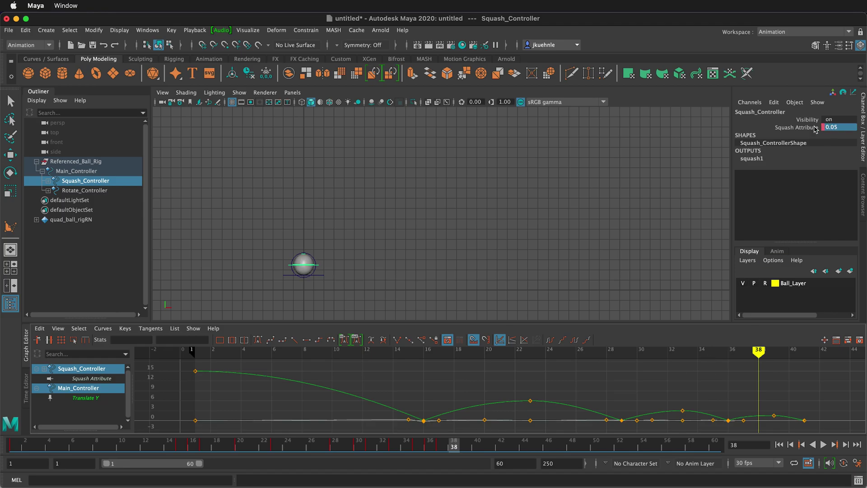
right_click(816, 129)
left_click(809, 143)
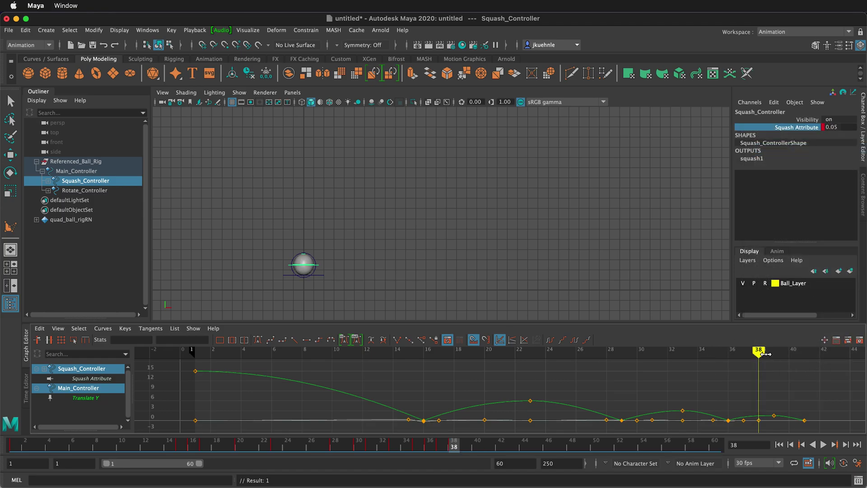
left_click_drag(764, 353, 775, 353)
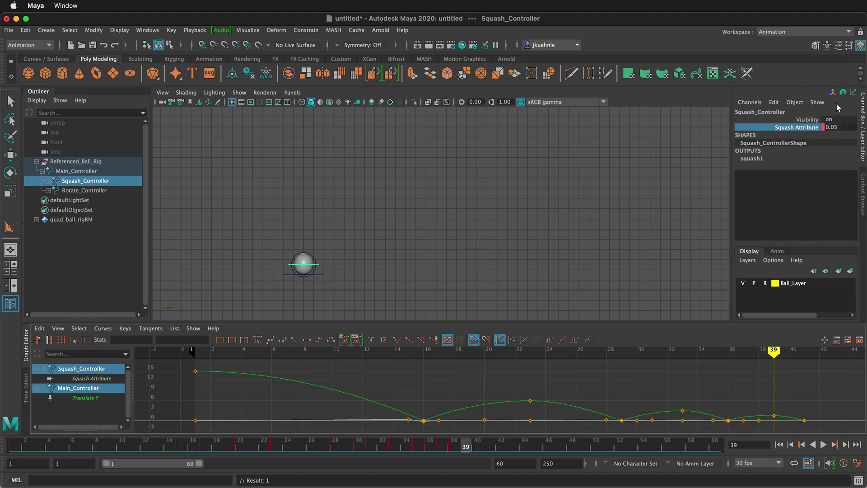
Key Squash Attribute at 0 on frame 39 and 0.05 on frame 40
double_click(836, 126)
type("0")
left_click(777, 128)
right_click(777, 128)
left_click(778, 149)
mouse_move(781, 352)
left_mouse_down()
mouse_move(805, 352)
mouse_move(789, 352)
left_mouse_up()
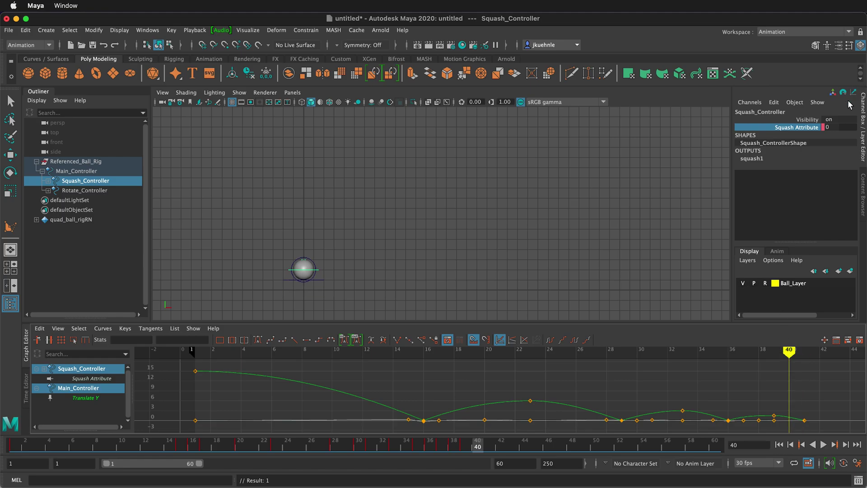
double_click(839, 127)
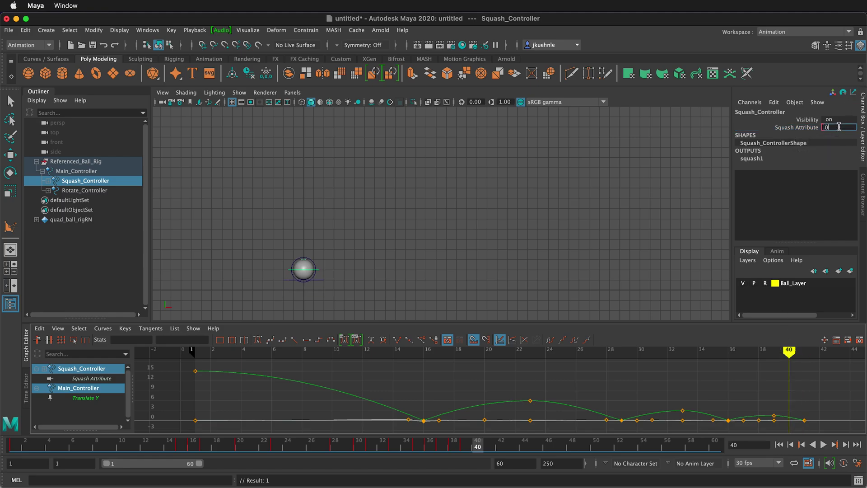
type(".05")
key("Return")
right_click(818, 129)
left_click(813, 147)
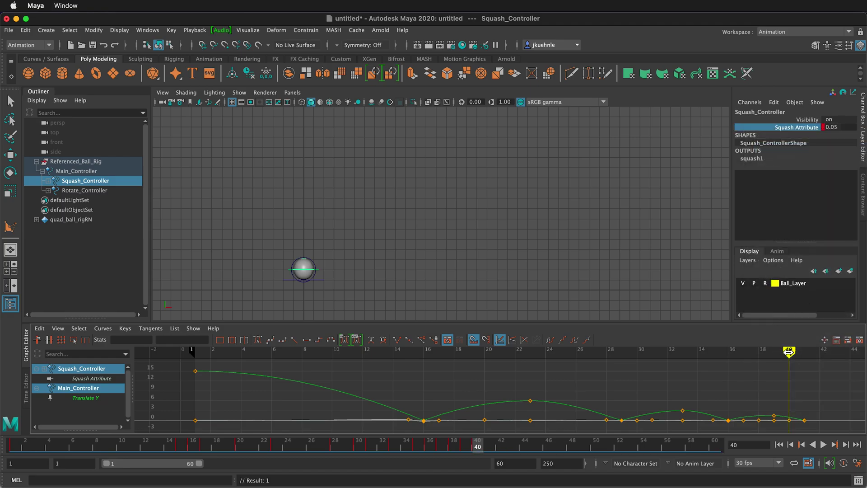
left_click_drag(788, 350, 805, 350)
Key Squash Attribute at 0 on frame 41
right_click(809, 131)
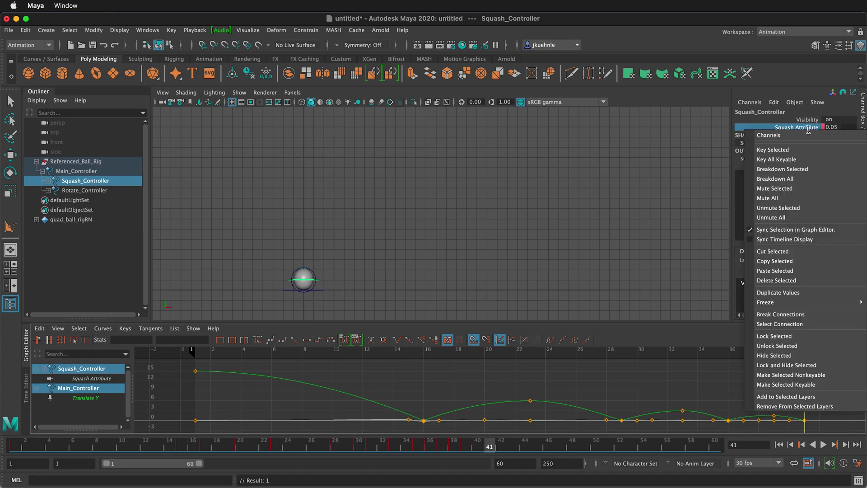
left_click(857, 124)
type("0")
key("Return")
right_click(803, 131)
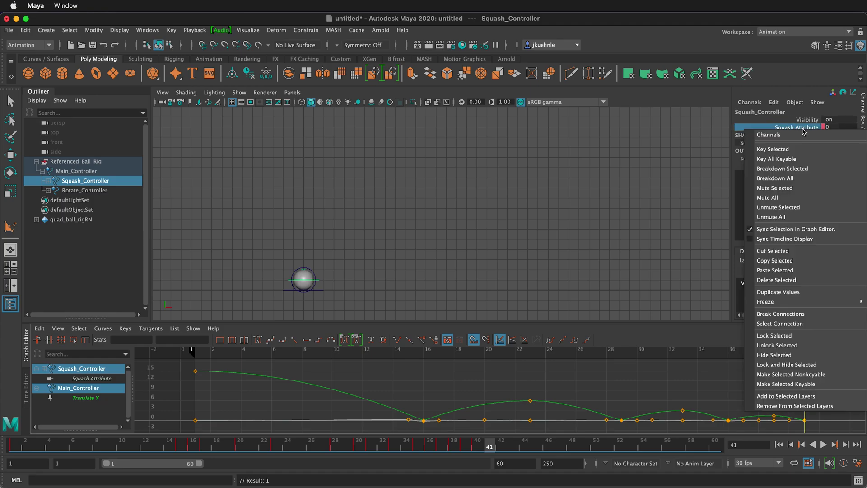
left_click(774, 145)
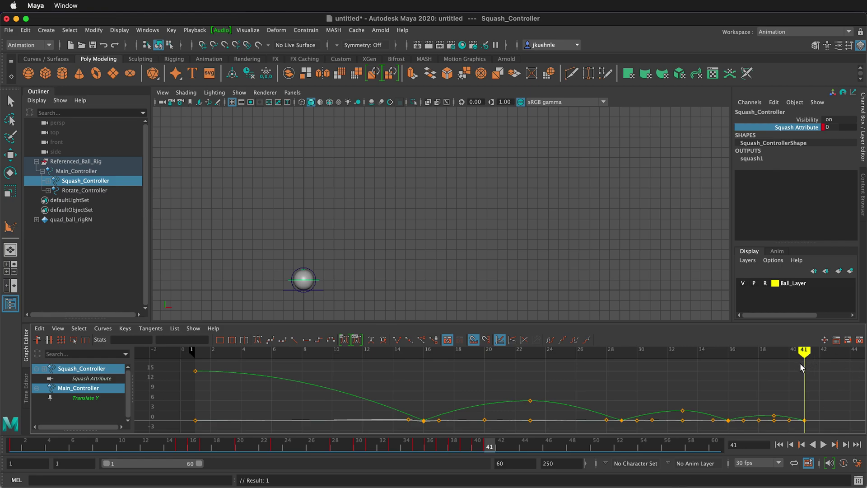
Play back the bounce, stop it, and marquee-select every key on the Squash Attribute curve
left_click(824, 446)
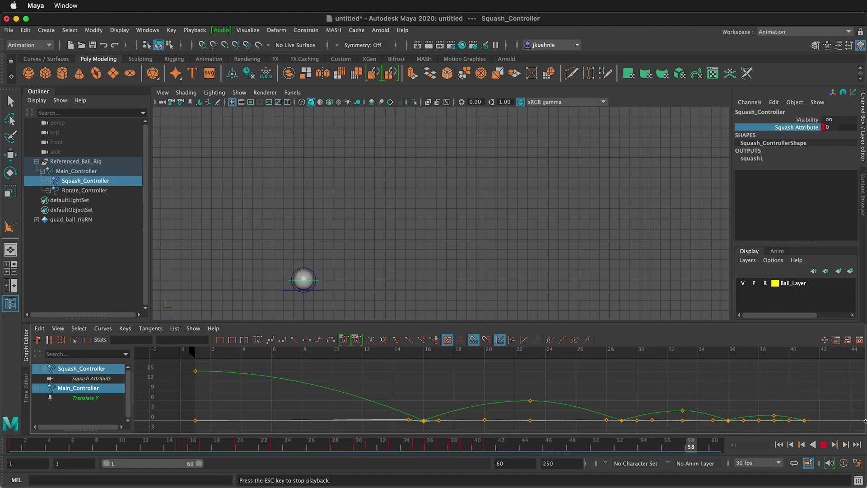
key("Escape")
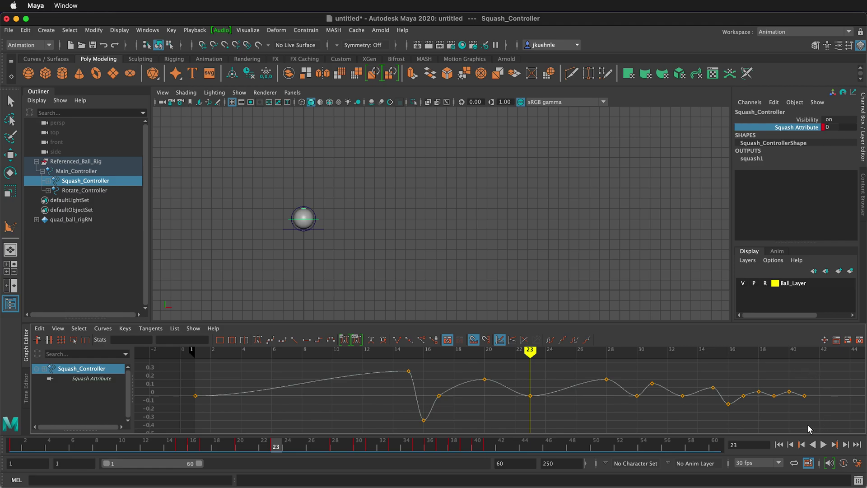
left_click_drag(661, 376, 187, 362)
Apply linear tangents to all selected Squash keys, play back, and deselect the keys
left_click(293, 339)
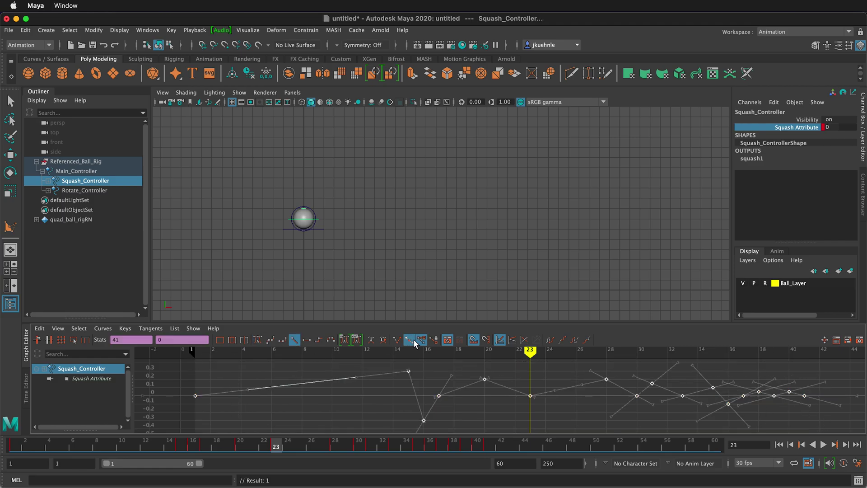
left_click(825, 445)
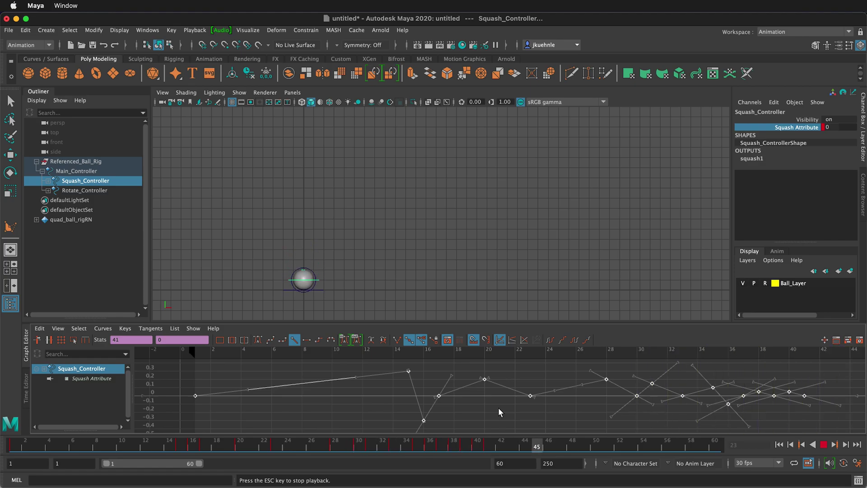
left_click(481, 416)
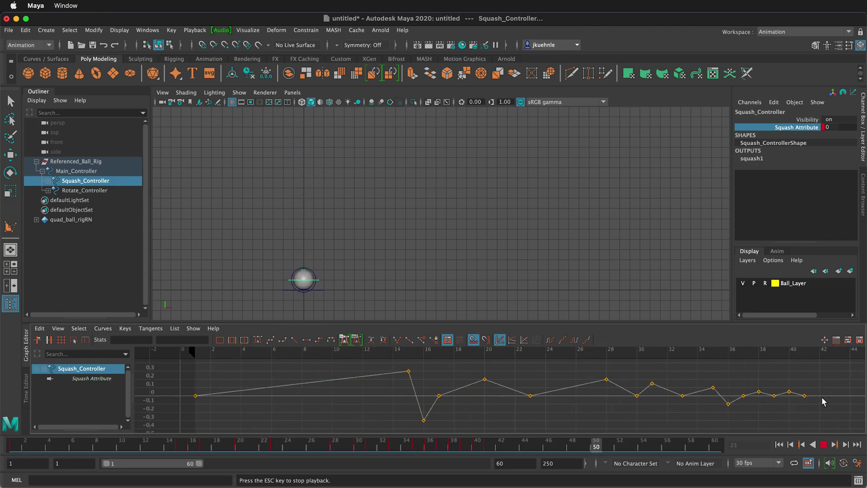
Play the bounce in the perspective view with textured display, tumbled to a low angle
key("Escape")
left_click(11, 249)
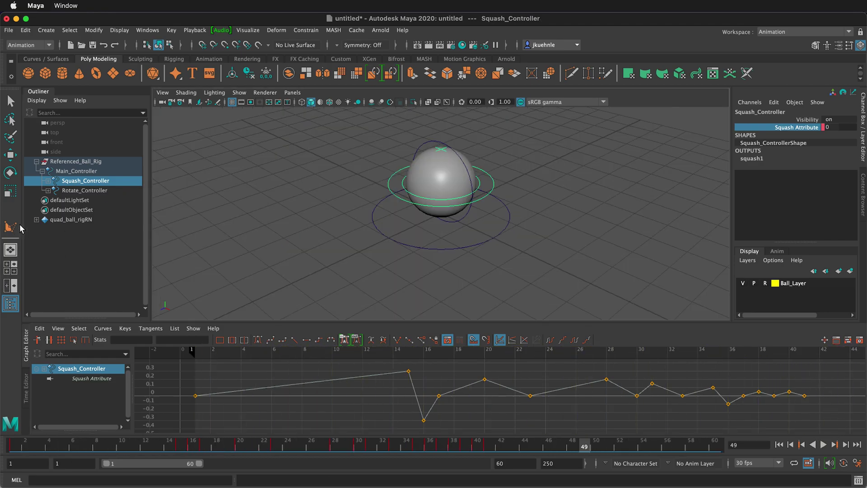
scroll(532, 233, "down", 5)
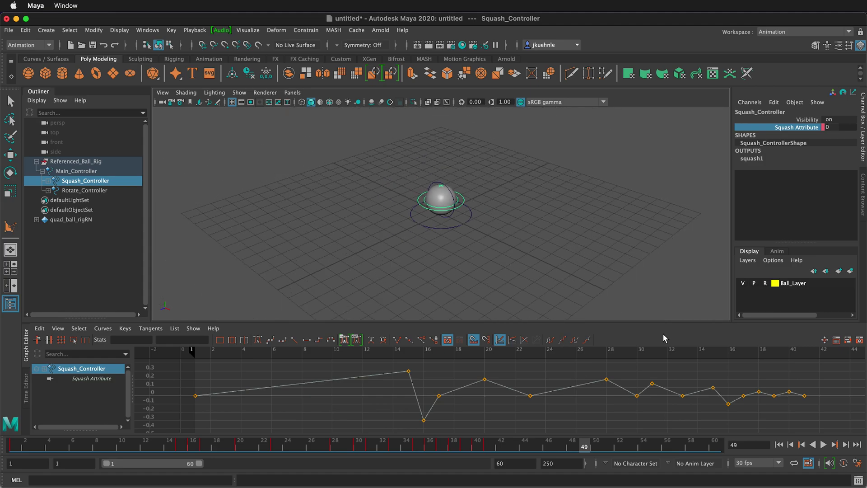
left_click(823, 444)
left_click(392, 249)
key("w")
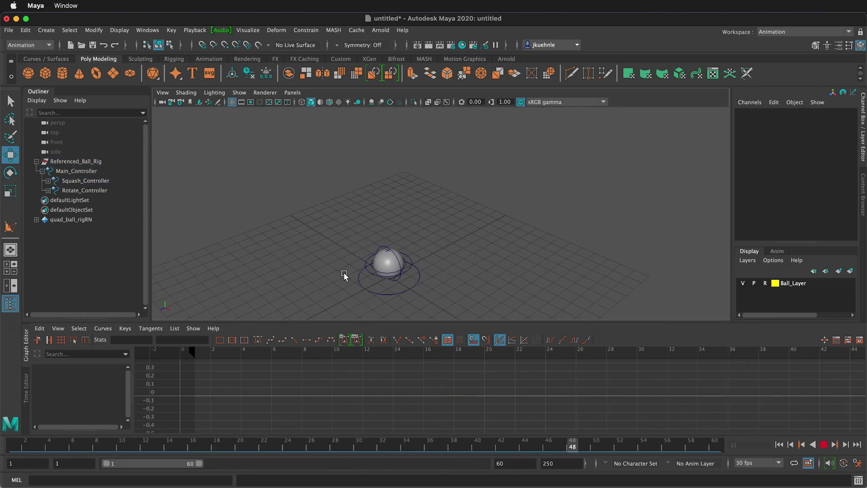
key("6")
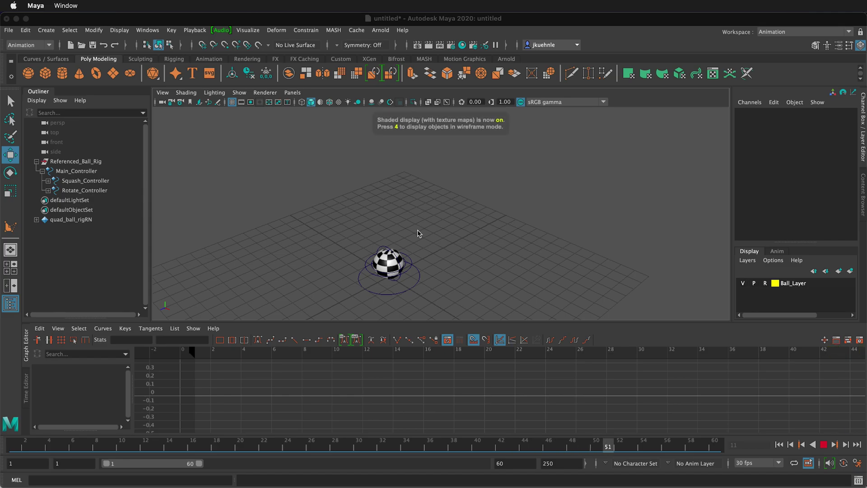
left_click(397, 251)
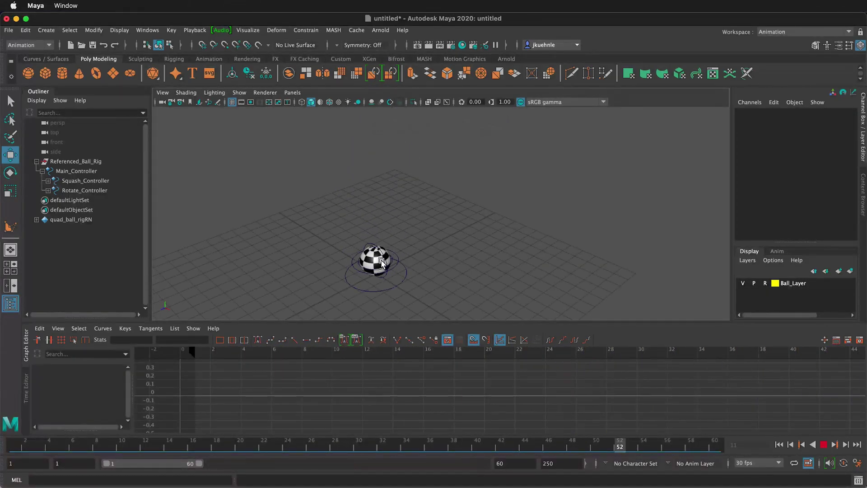
left_click_drag(381, 266, 338, 240, "alt")
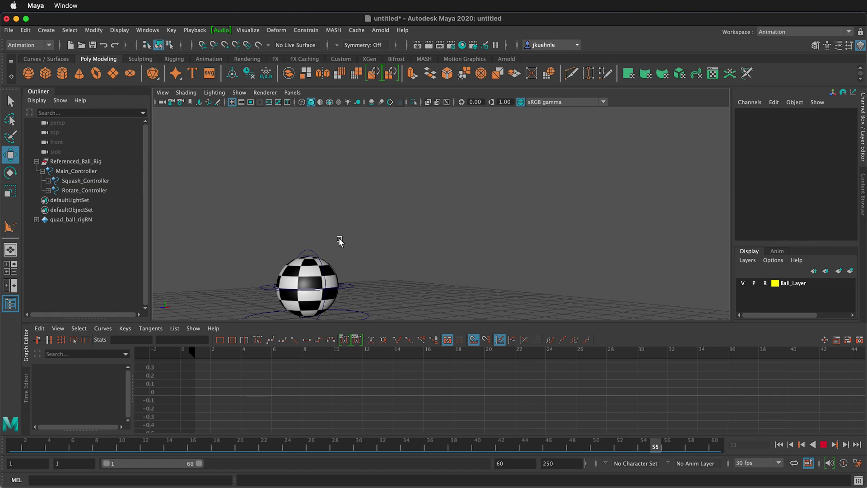